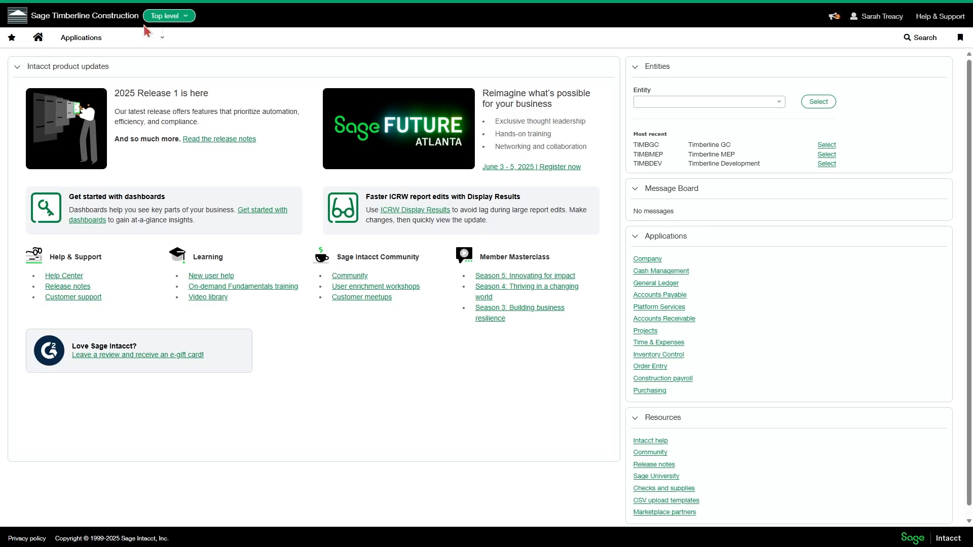
Open the company information page from the Company application's setup and put it in edit mode.
{"action": "left_click", "coordinate": [106, 41]}
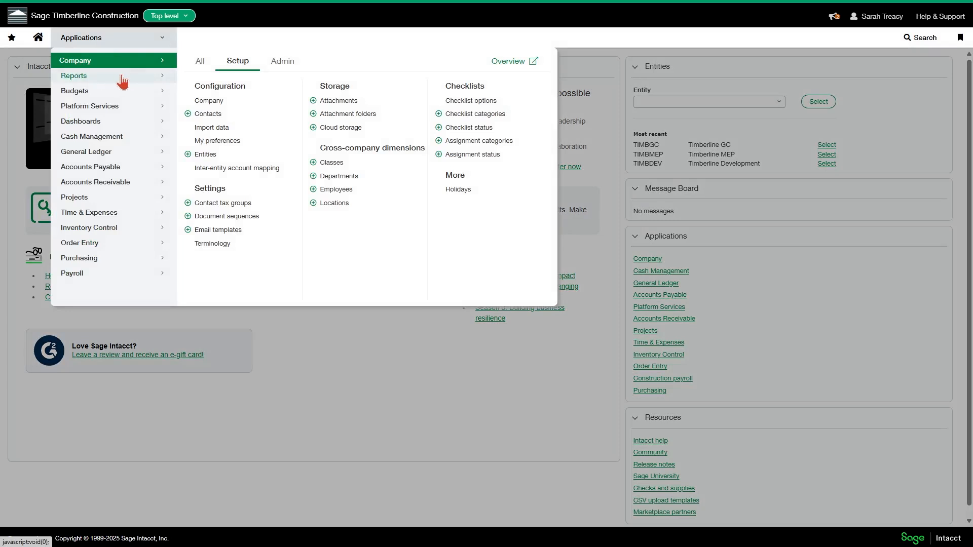
{"action": "left_click", "coordinate": [217, 102]}
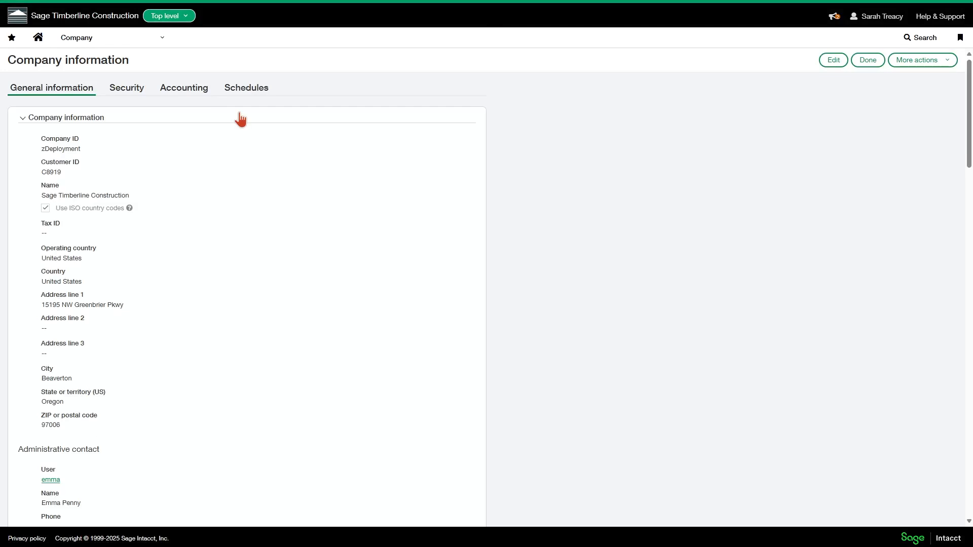
{"action": "left_click", "coordinate": [834, 61]}
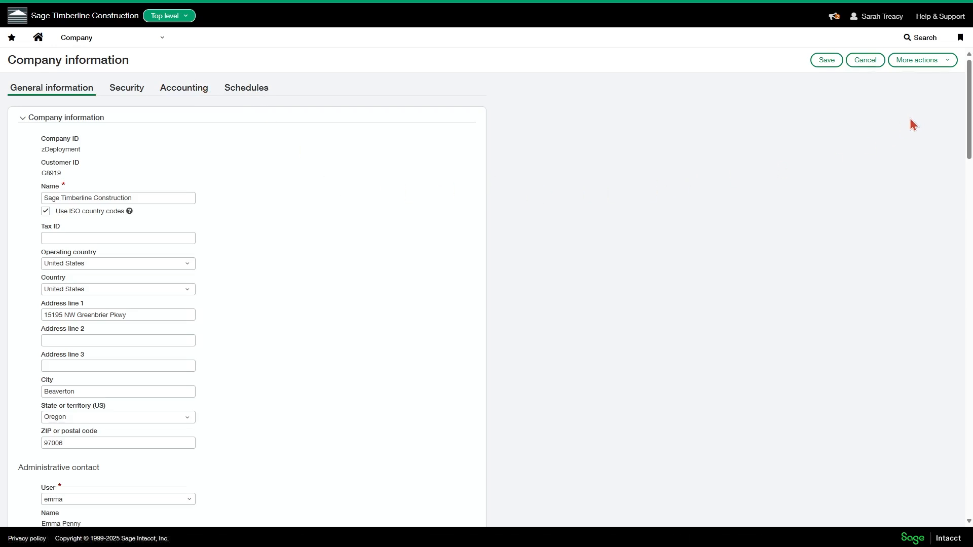
Open the help for this page in a maximized window, review its field descriptions, and close the help window.
{"action": "left_click", "coordinate": [939, 19]}
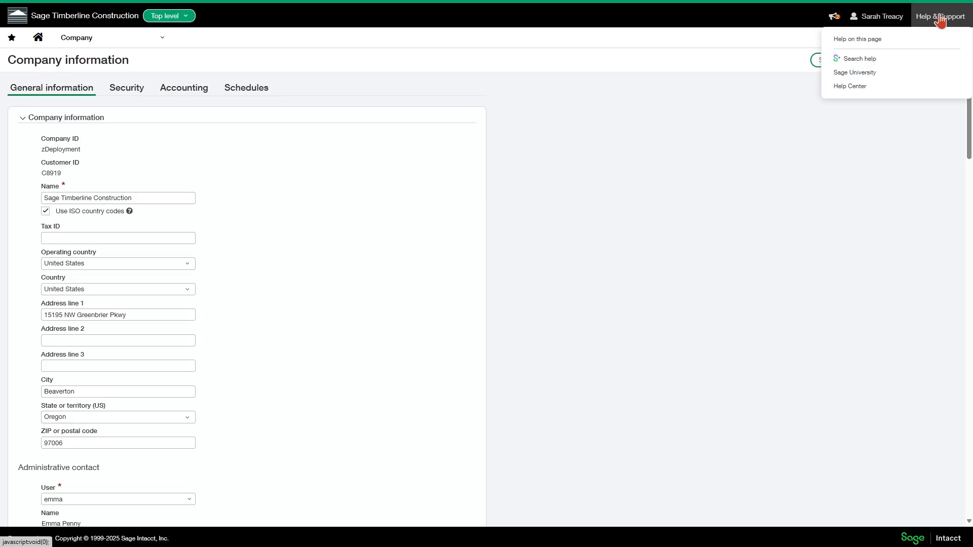
{"action": "left_click", "coordinate": [867, 41]}
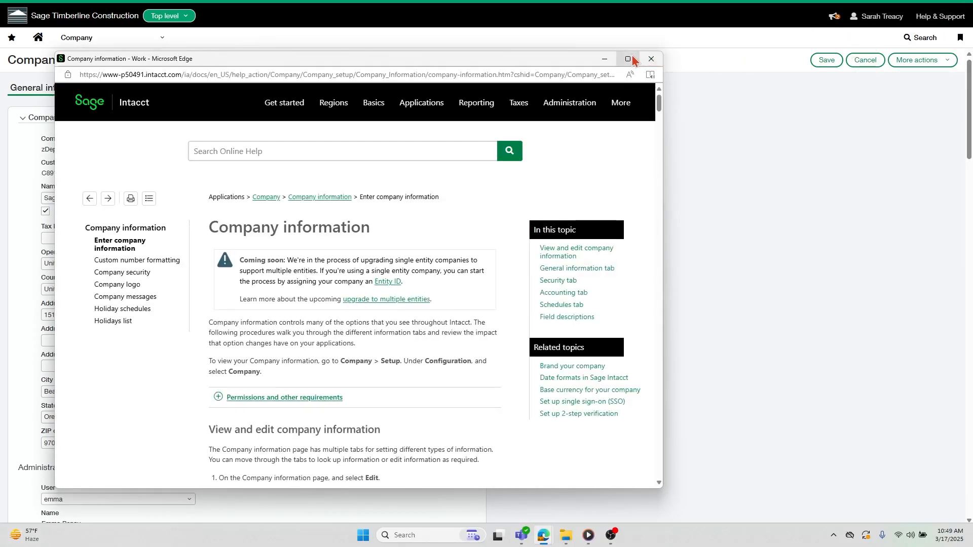
{"action": "left_click", "coordinate": [628, 60]}
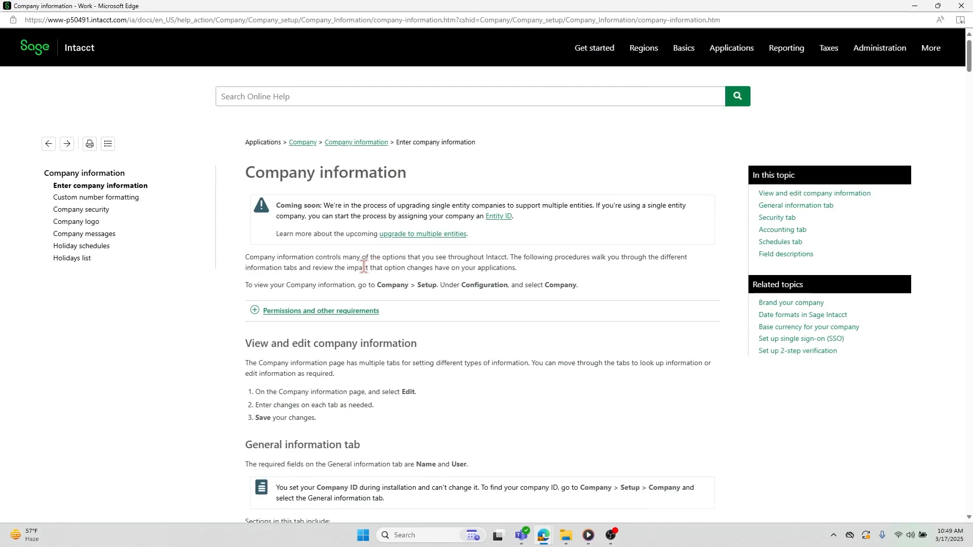
{"action": "left_click", "coordinate": [772, 255]}
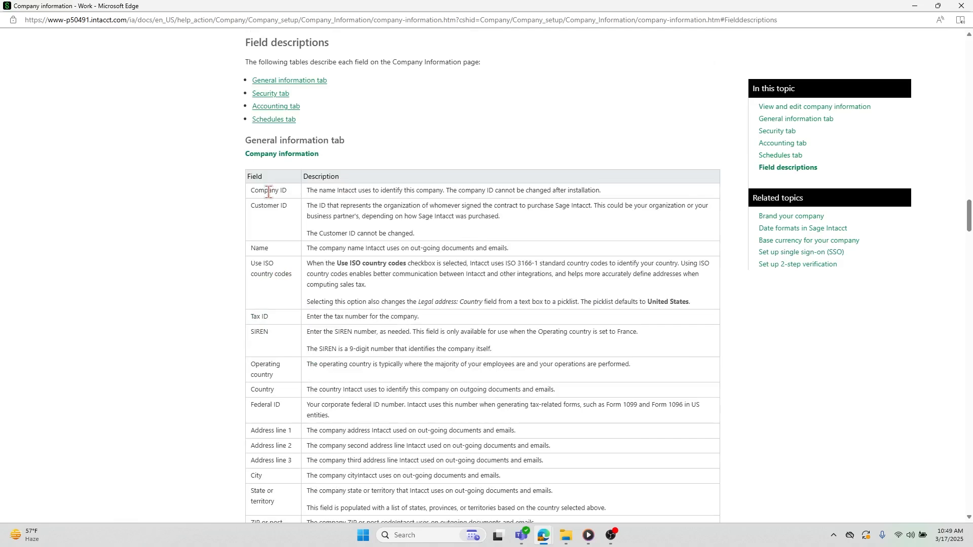
{"action": "scroll", "coordinate": [267, 198], "scroll_direction": "down", "scroll_amount": 6}
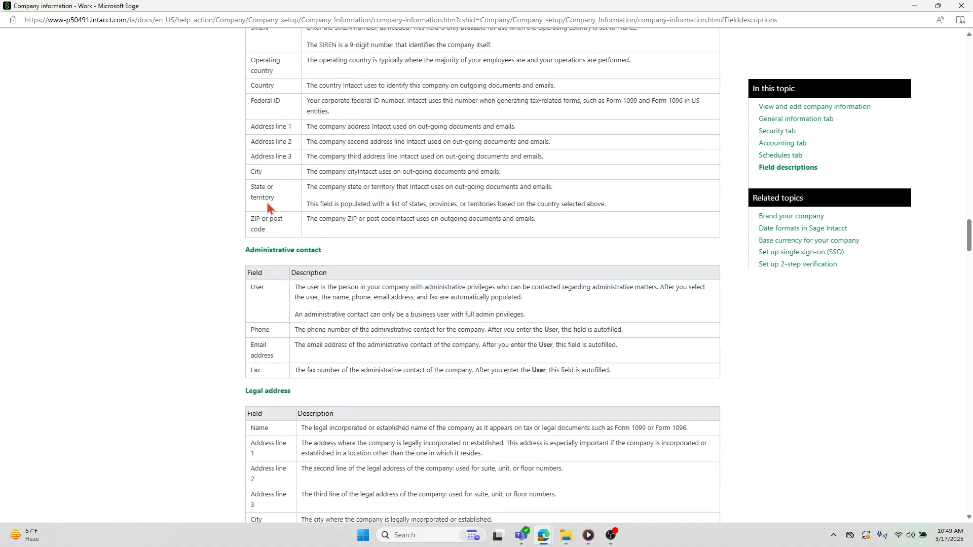
{"action": "scroll", "coordinate": [267, 203], "scroll_direction": "down", "scroll_amount": 2}
{"action": "scroll", "coordinate": [267, 203], "scroll_direction": "down", "scroll_amount": 6}
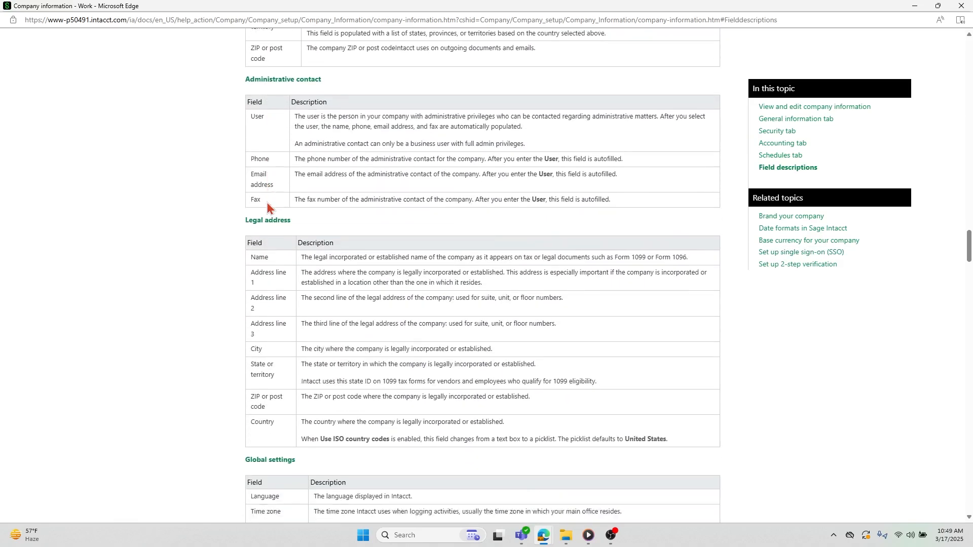
{"action": "scroll", "coordinate": [267, 202], "scroll_direction": "up", "scroll_amount": 6}
{"action": "scroll", "coordinate": [267, 207], "scroll_direction": "up", "scroll_amount": 20}
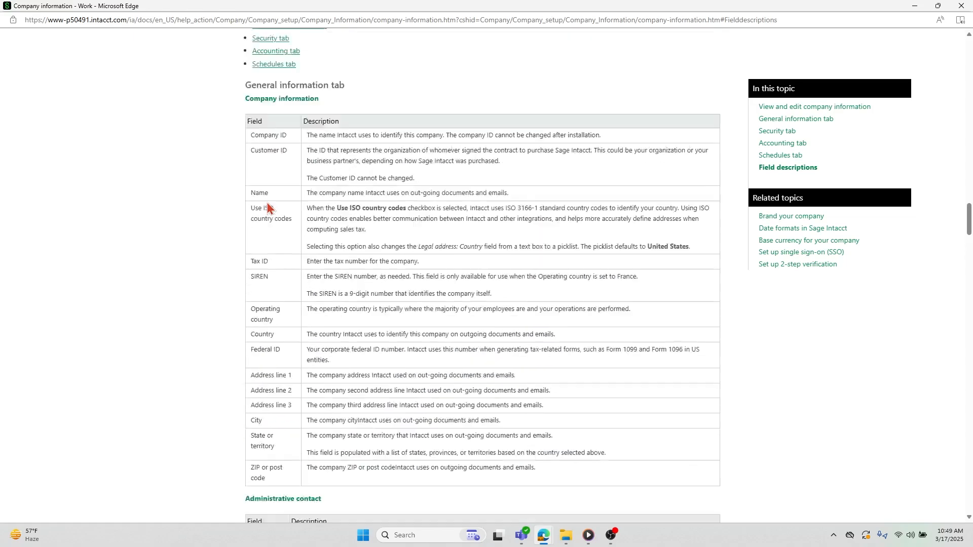
{"action": "scroll", "coordinate": [713, 169], "scroll_direction": "up", "scroll_amount": 2}
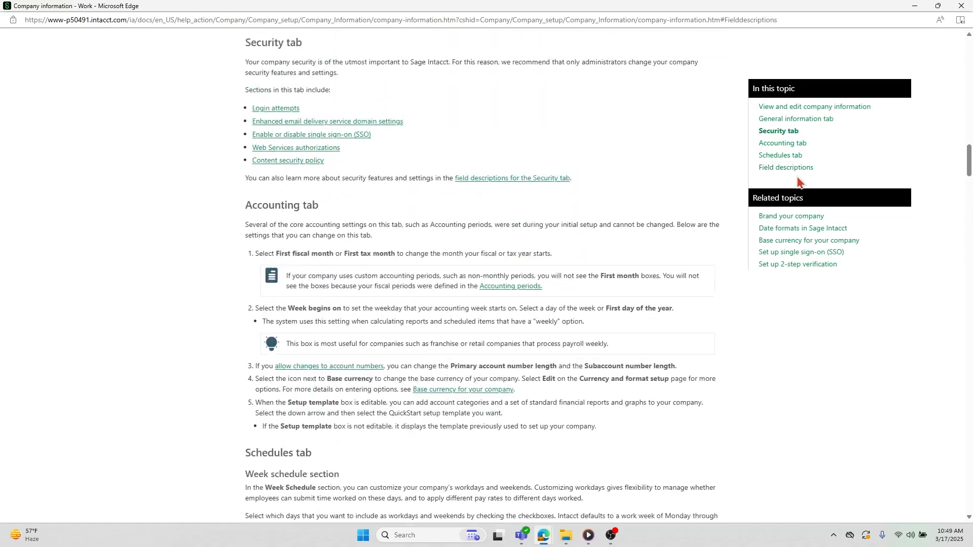
{"action": "left_click", "coordinate": [961, 5]}
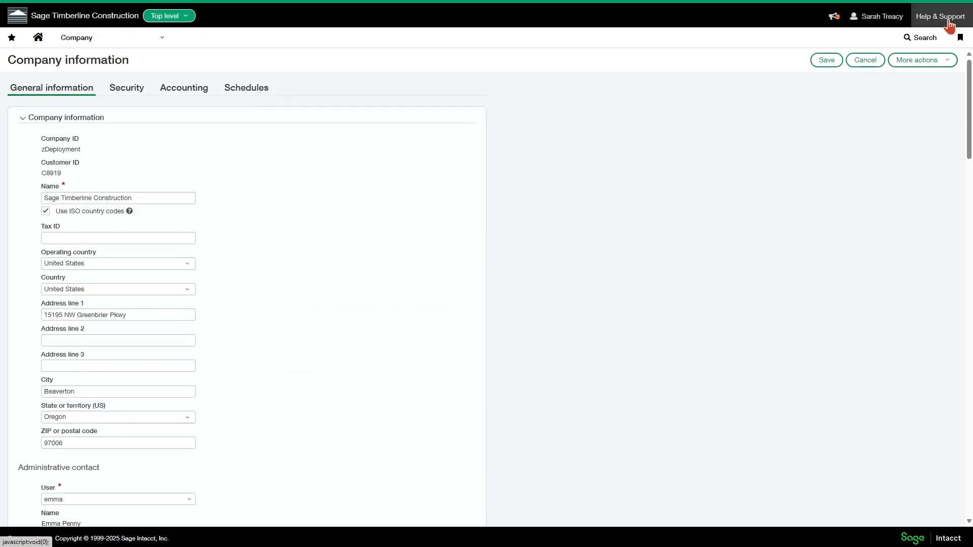
{"action": "left_click", "coordinate": [949, 24]}
{"action": "left_click", "coordinate": [387, 205]}
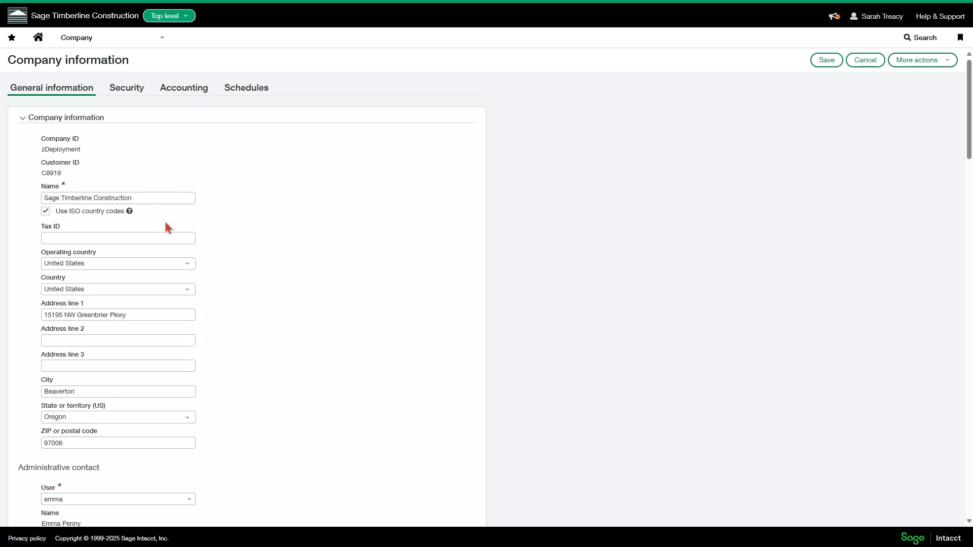
Examine which users are available as the company's administrative contact, keeping the current selection.
{"action": "scroll", "coordinate": [166, 223], "scroll_direction": "down", "scroll_amount": 6}
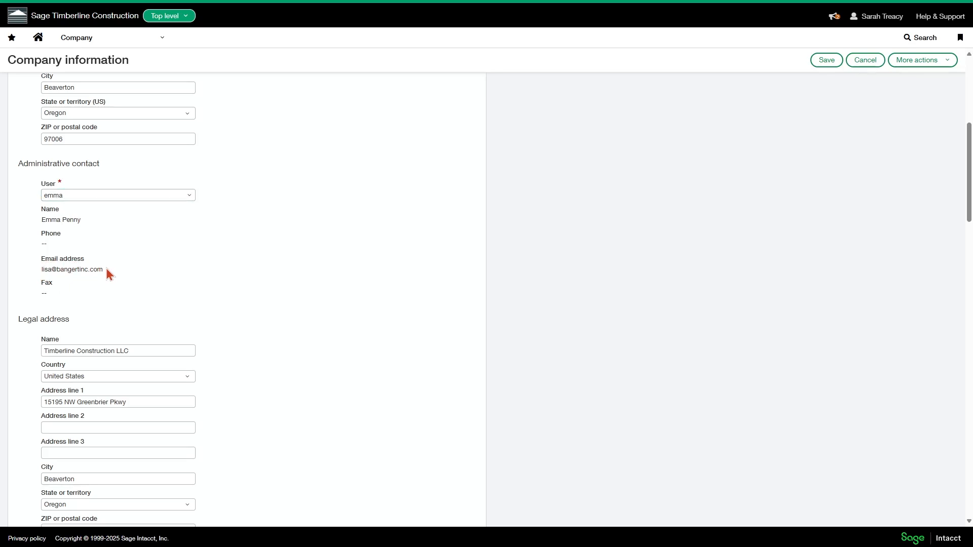
{"action": "left_click", "coordinate": [81, 195]}
{"action": "left_click", "coordinate": [191, 198]}
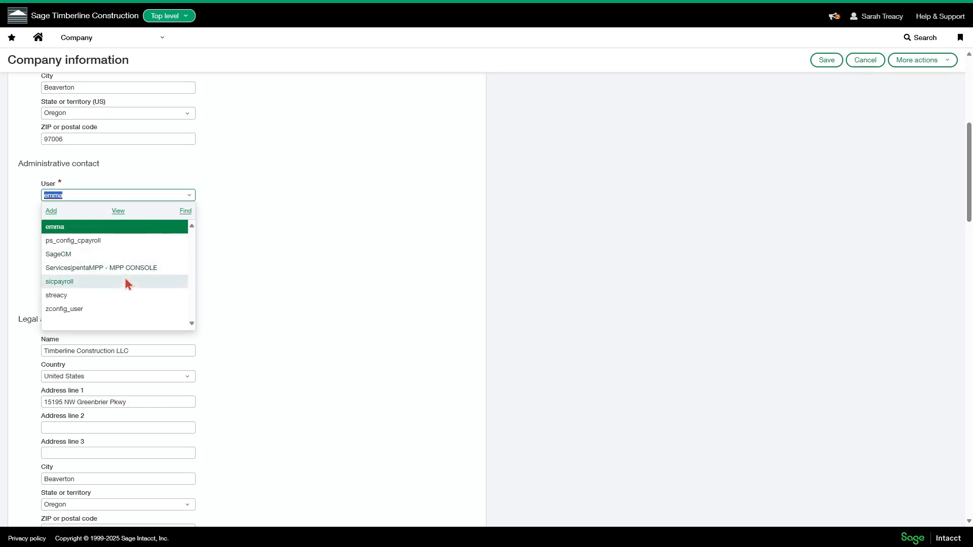
{"action": "left_click", "coordinate": [238, 291]}
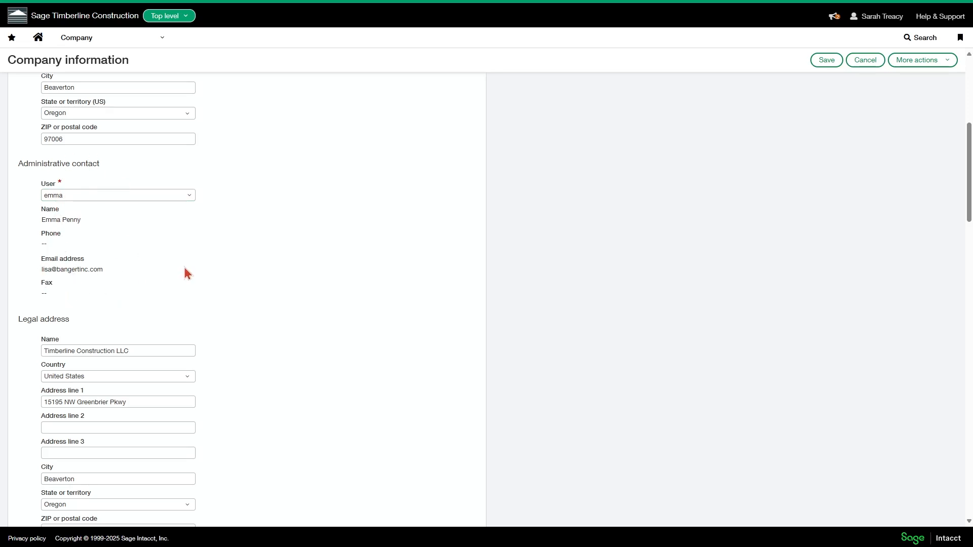
Review the legal address and the global settings, including language, time zone, formats and permission type.
{"action": "scroll", "coordinate": [195, 256], "scroll_direction": "down", "scroll_amount": 2}
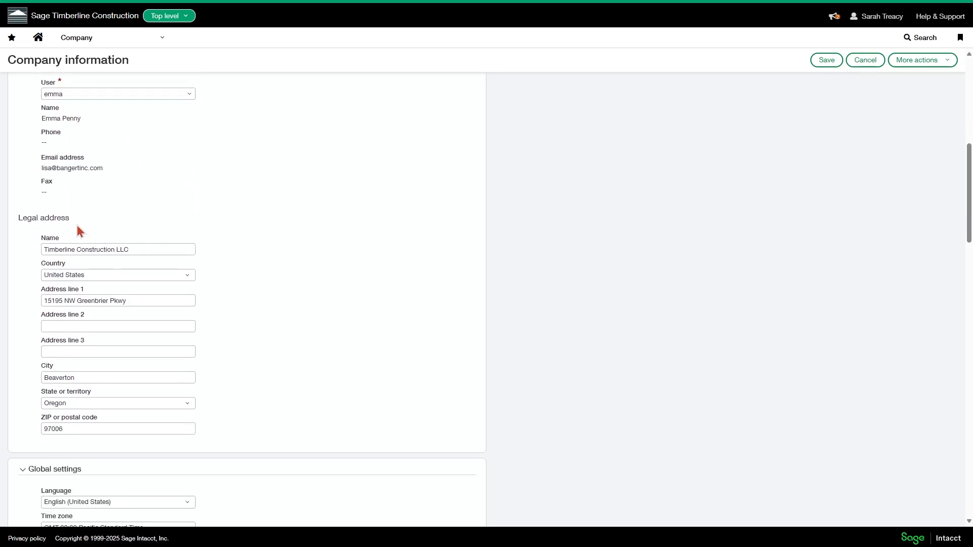
{"action": "scroll", "coordinate": [130, 219], "scroll_direction": "down", "scroll_amount": 5}
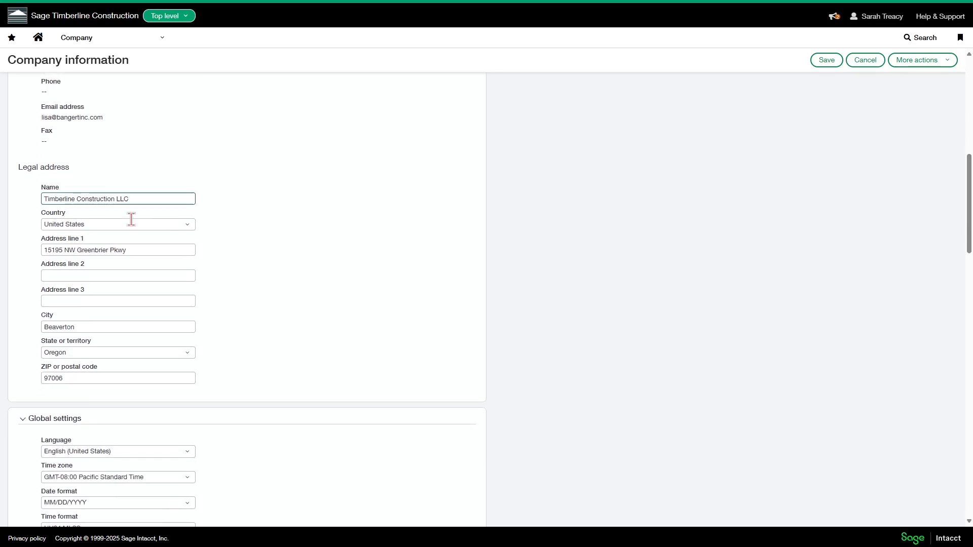
{"action": "scroll", "coordinate": [135, 228], "scroll_direction": "down", "scroll_amount": 2}
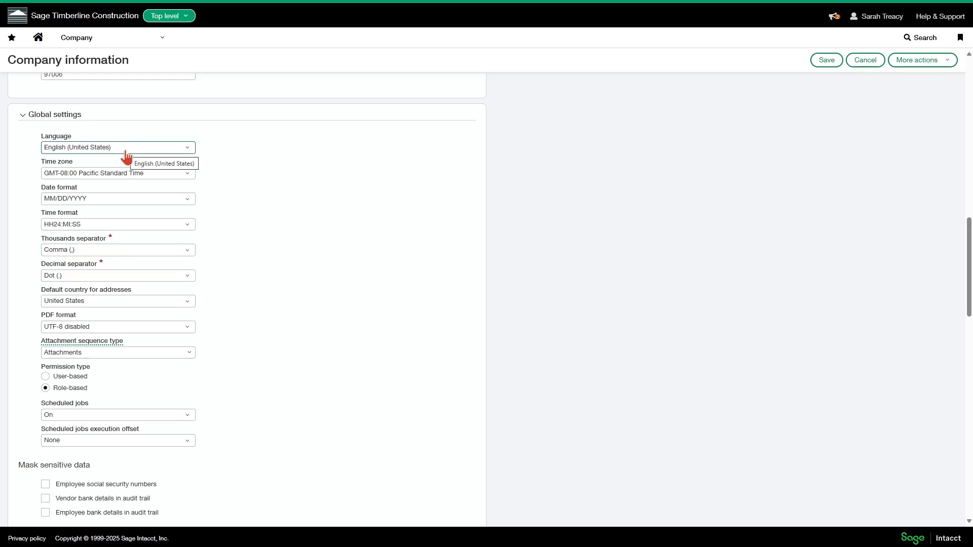
{"action": "scroll", "coordinate": [189, 259], "scroll_direction": "down", "scroll_amount": 1}
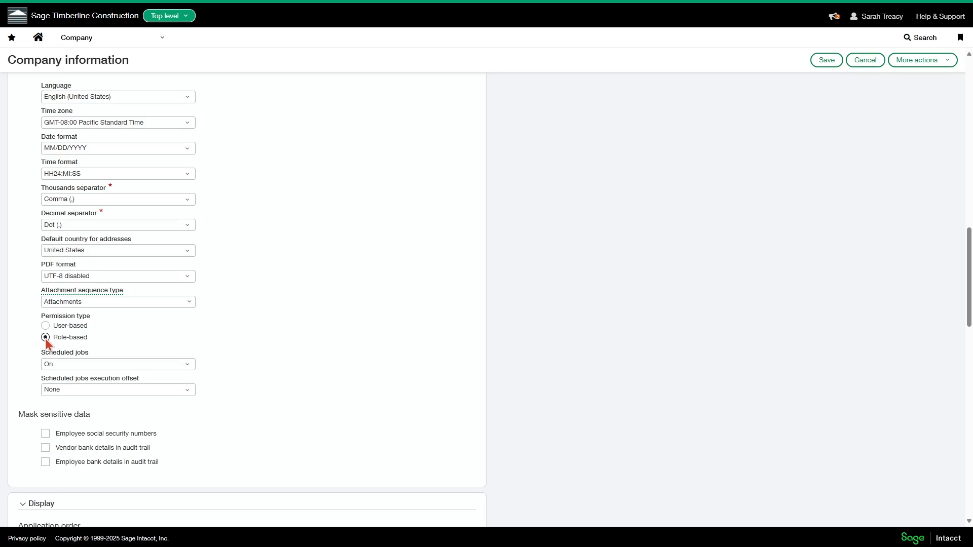
Examine the application order in the display settings and compare it with the order in the applications menu.
{"action": "scroll", "coordinate": [262, 310], "scroll_direction": "down", "scroll_amount": 6}
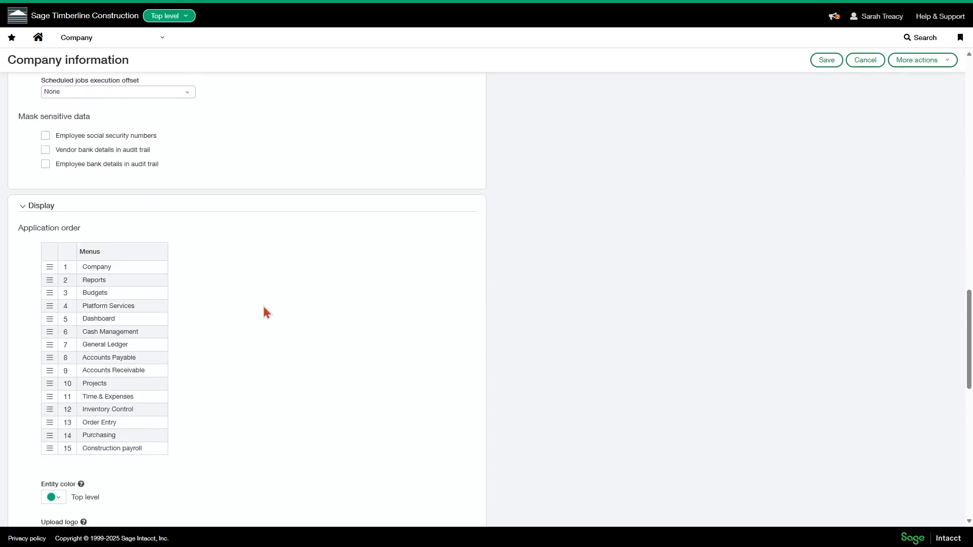
{"action": "scroll", "coordinate": [263, 308], "scroll_direction": "down", "scroll_amount": 2}
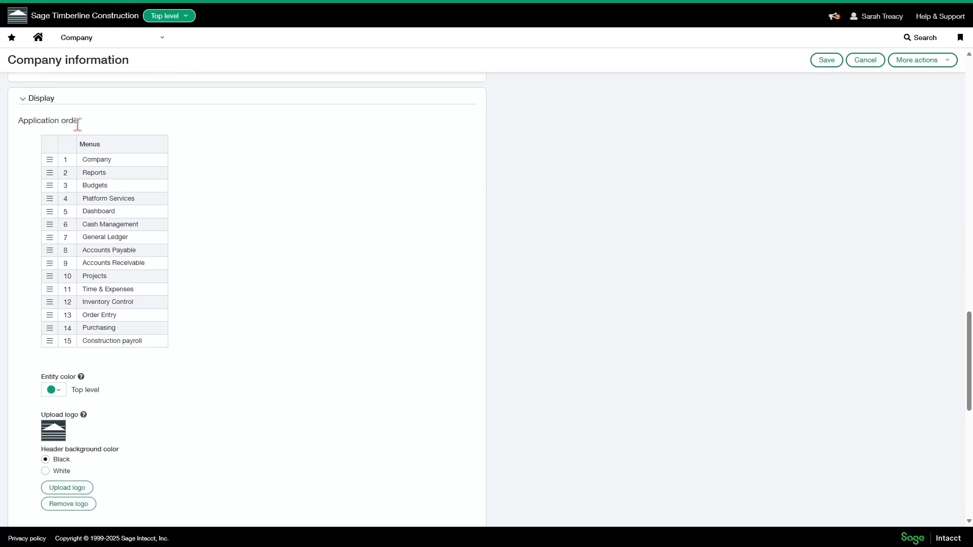
{"action": "left_click", "coordinate": [95, 40]}
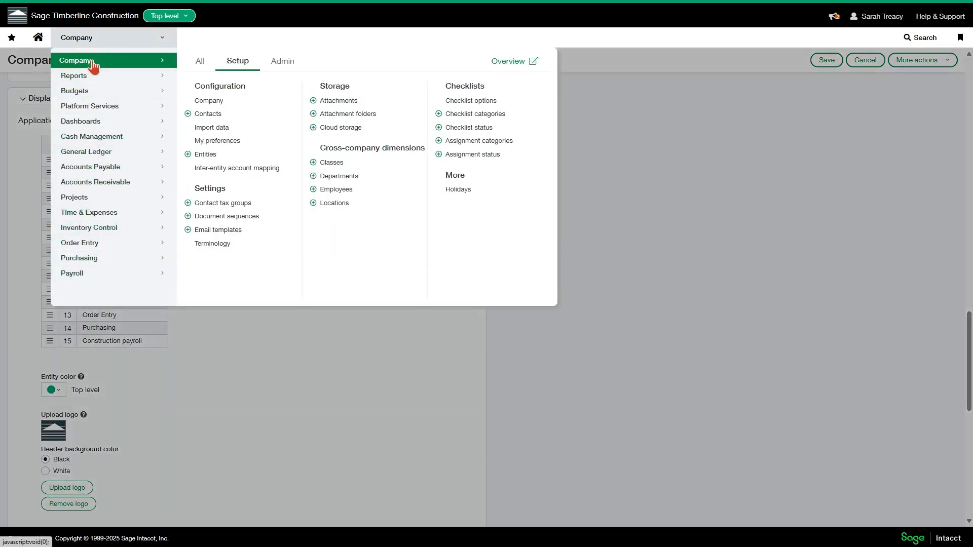
{"action": "left_click", "coordinate": [203, 343]}
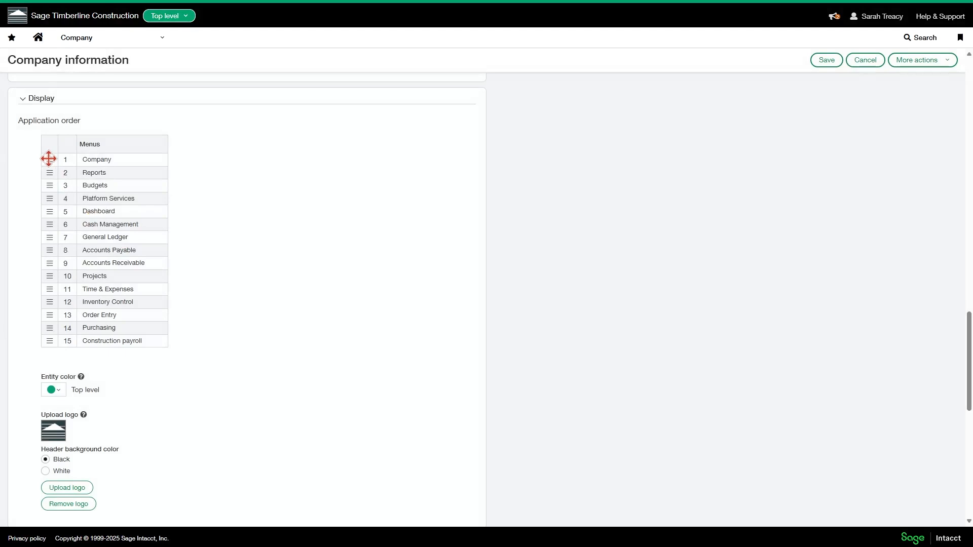
{"action": "mouse_move", "coordinate": [50, 167]}
{"action": "left_mouse_down"}
{"action": "mouse_move", "coordinate": [45, 287]}
{"action": "mouse_move", "coordinate": [41, 159]}
{"action": "left_mouse_up"}
{"action": "left_click", "coordinate": [880, 18]}
View the preset and custom entity color choices for the top level without choosing a new color.
{"action": "scroll", "coordinate": [232, 275], "scroll_direction": "down", "scroll_amount": 1}
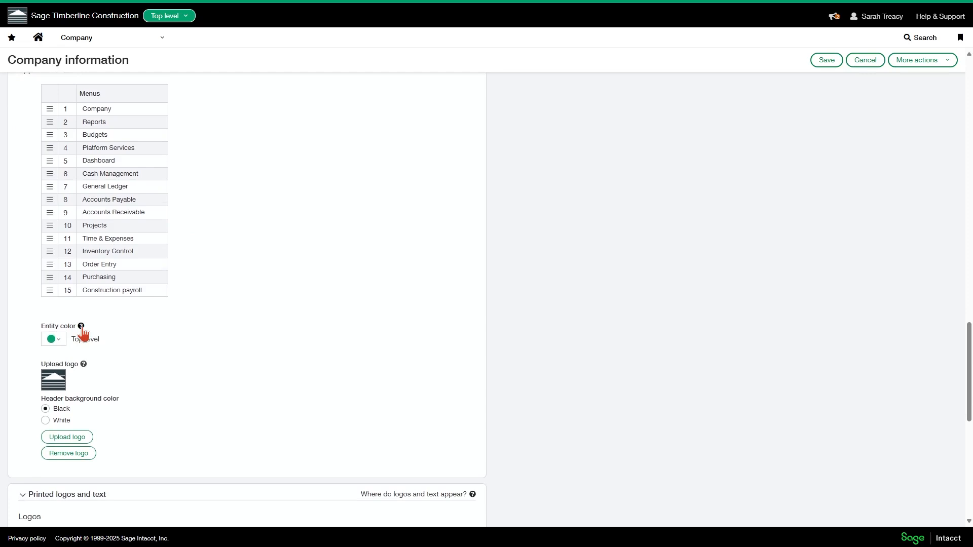
{"action": "scroll", "coordinate": [83, 333], "scroll_direction": "down", "scroll_amount": 1}
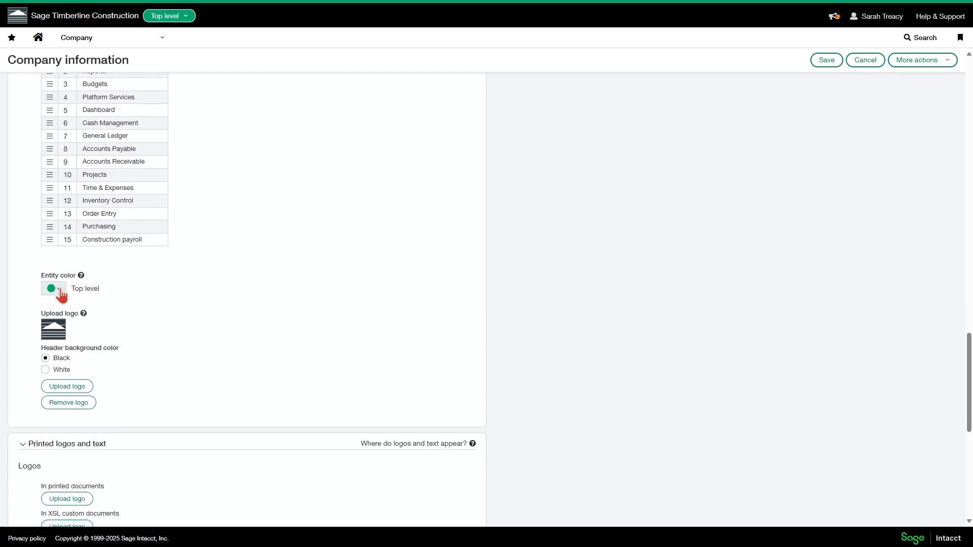
{"action": "left_click", "coordinate": [56, 290]}
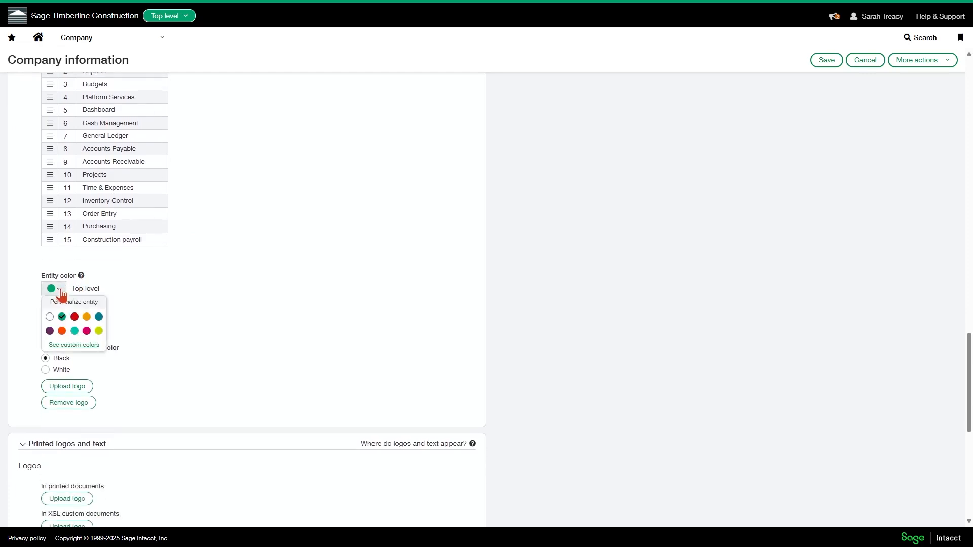
{"action": "left_click", "coordinate": [70, 346]}
{"action": "left_click", "coordinate": [159, 279]}
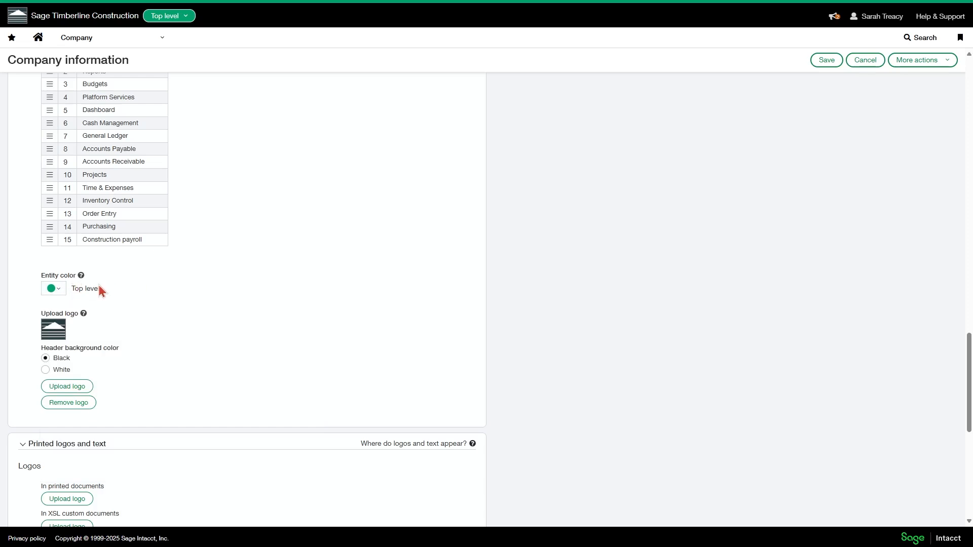
Look through the entity list and view the color choices for the Timberline Development entity.
{"action": "left_click", "coordinate": [188, 16]}
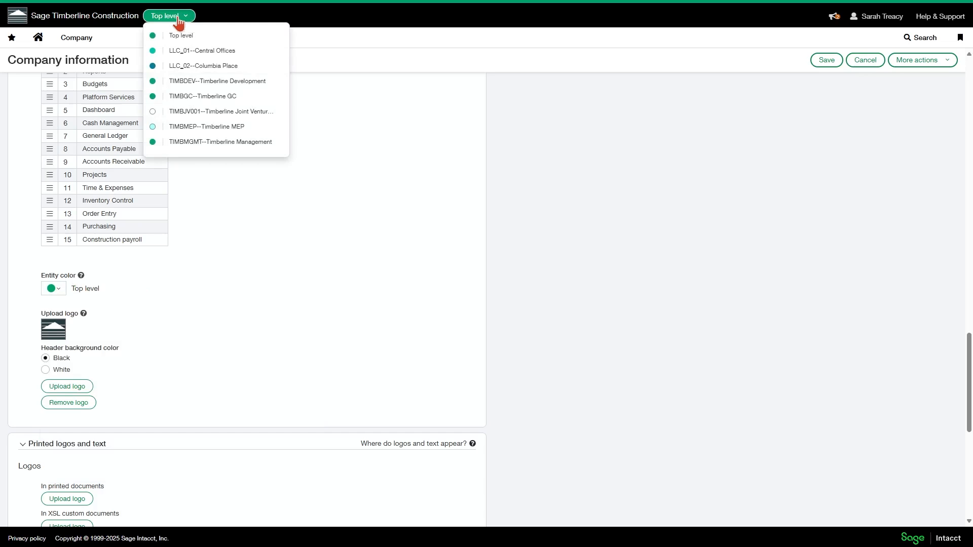
{"action": "left_click", "coordinate": [187, 20]}
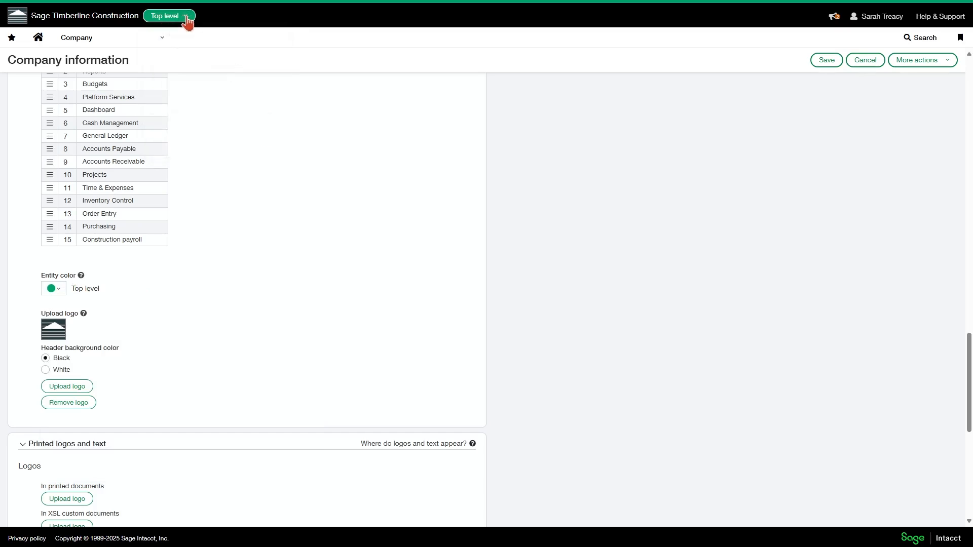
{"action": "left_click", "coordinate": [187, 17]}
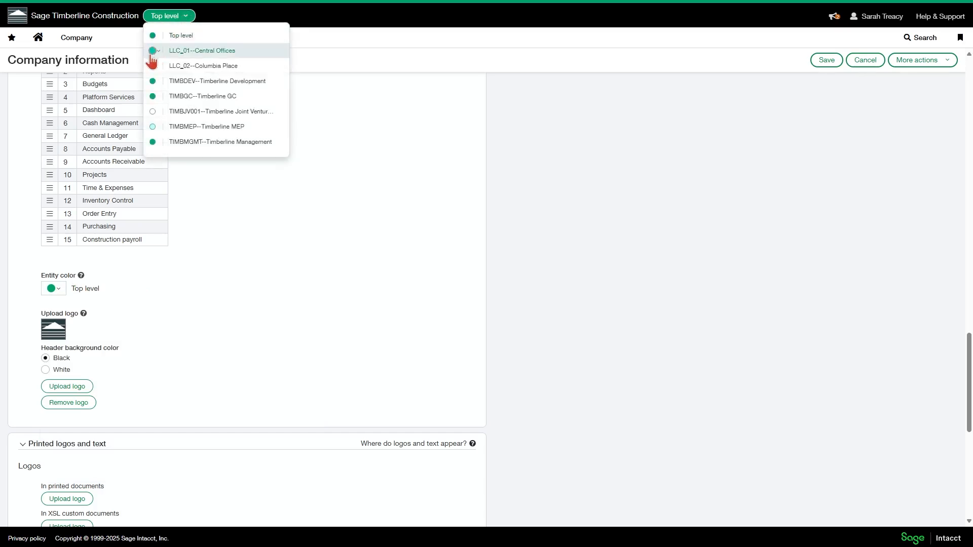
{"action": "left_click", "coordinate": [158, 82]}
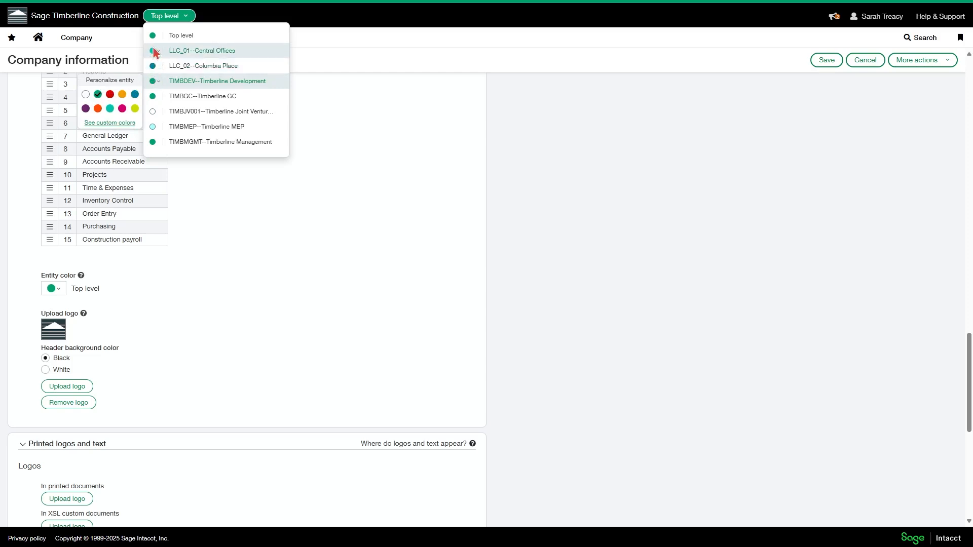
{"action": "left_click", "coordinate": [216, 242]}
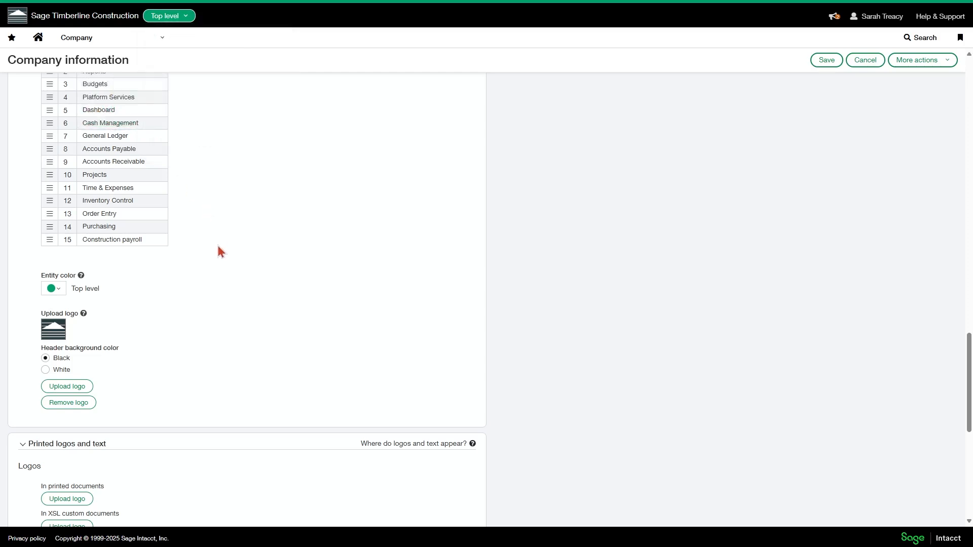
Open the explanation of the co-branding logo requirements for the company logo upload.
{"action": "scroll", "coordinate": [208, 239], "scroll_direction": "down", "scroll_amount": 1}
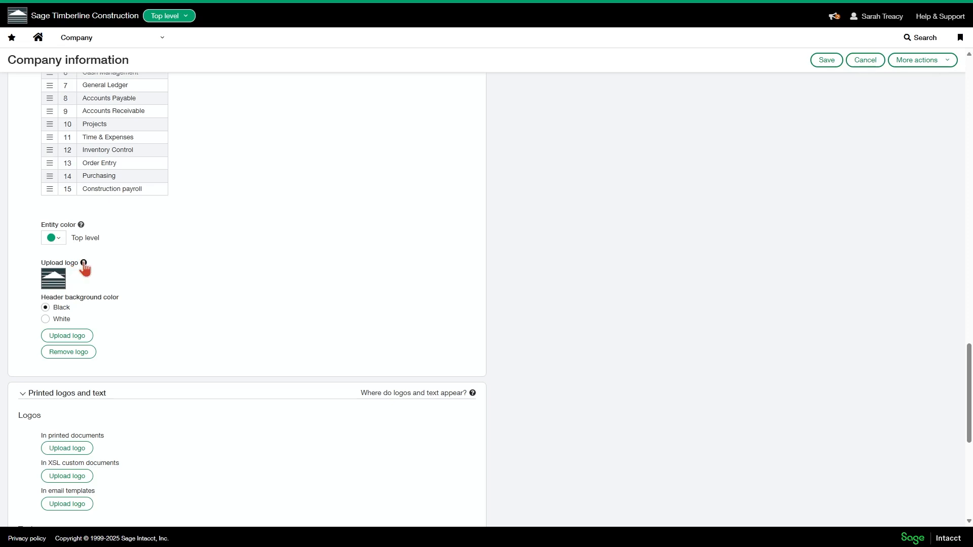
{"action": "left_click", "coordinate": [84, 264]}
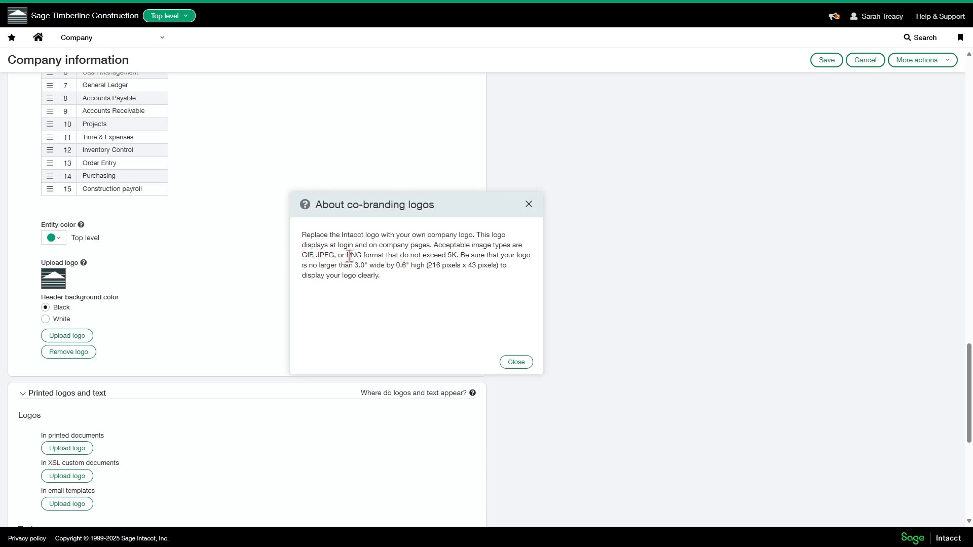
Close the co-branding explanation and view the company logo upload dialog without choosing a file.
{"action": "left_click", "coordinate": [528, 205]}
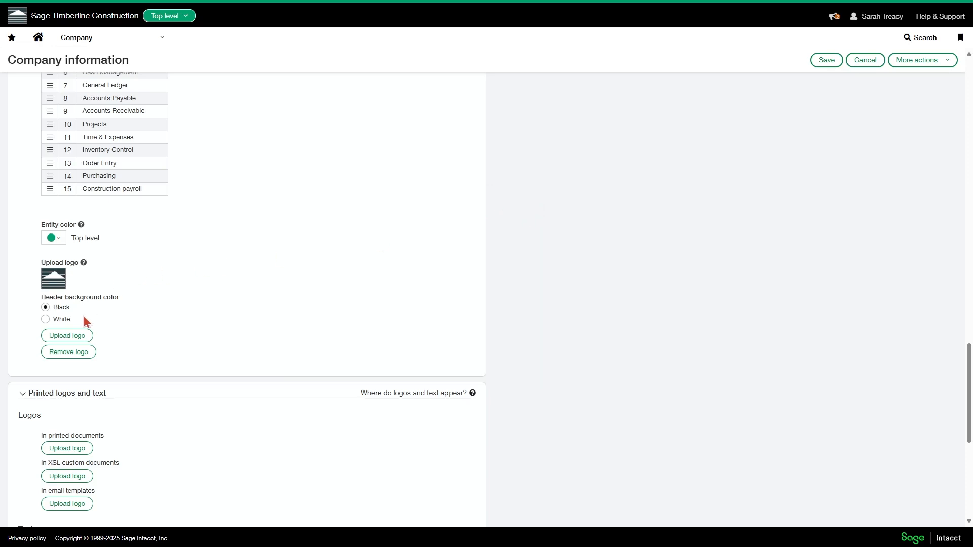
{"action": "left_click", "coordinate": [73, 336]}
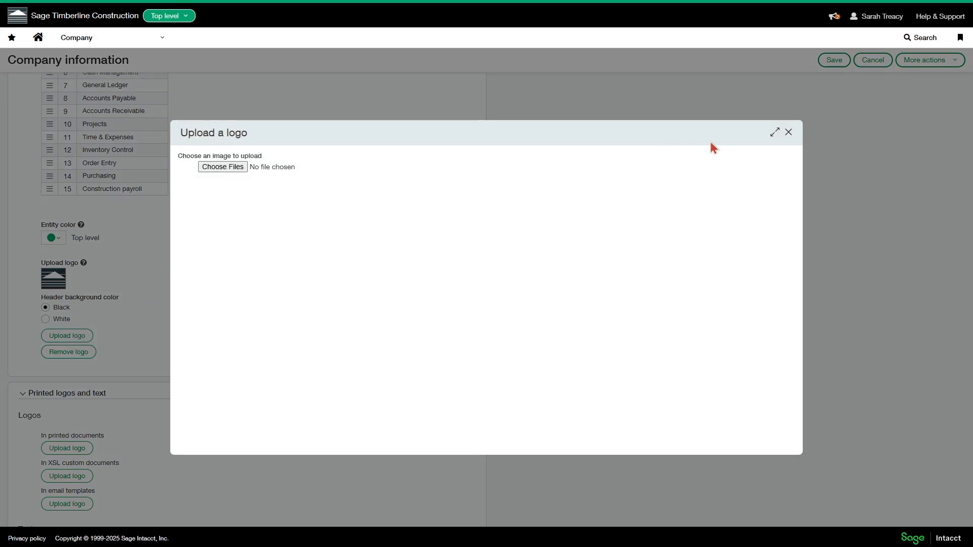
{"action": "left_click", "coordinate": [788, 132]}
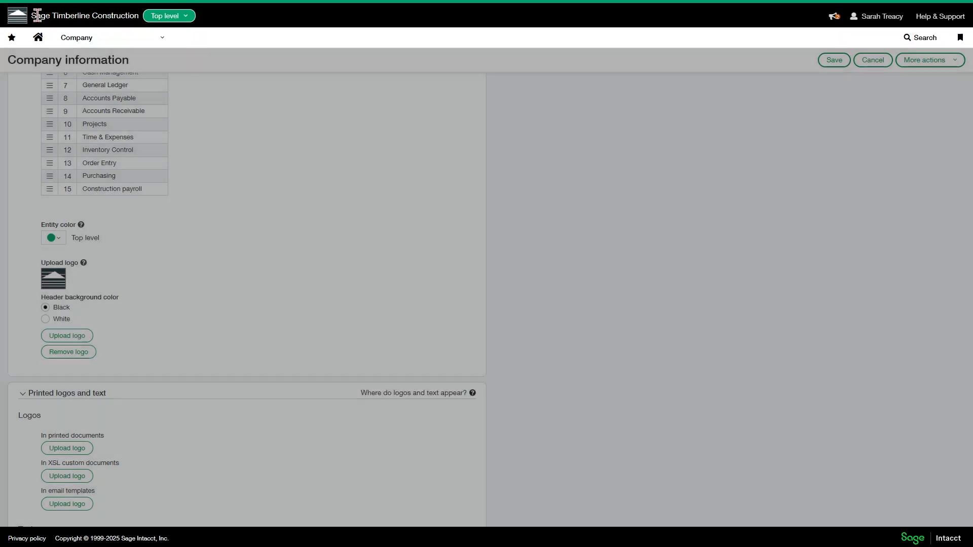
Read the explanation of where printed logos and text appear and the specifications they must meet.
{"action": "scroll", "coordinate": [258, 146], "scroll_direction": "down", "scroll_amount": 1}
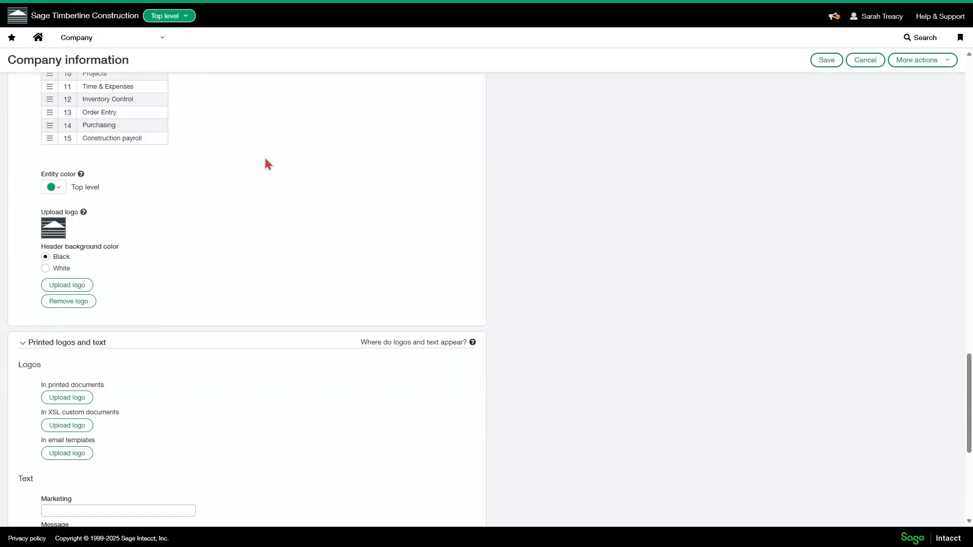
{"action": "scroll", "coordinate": [135, 291], "scroll_direction": "down", "scroll_amount": 1}
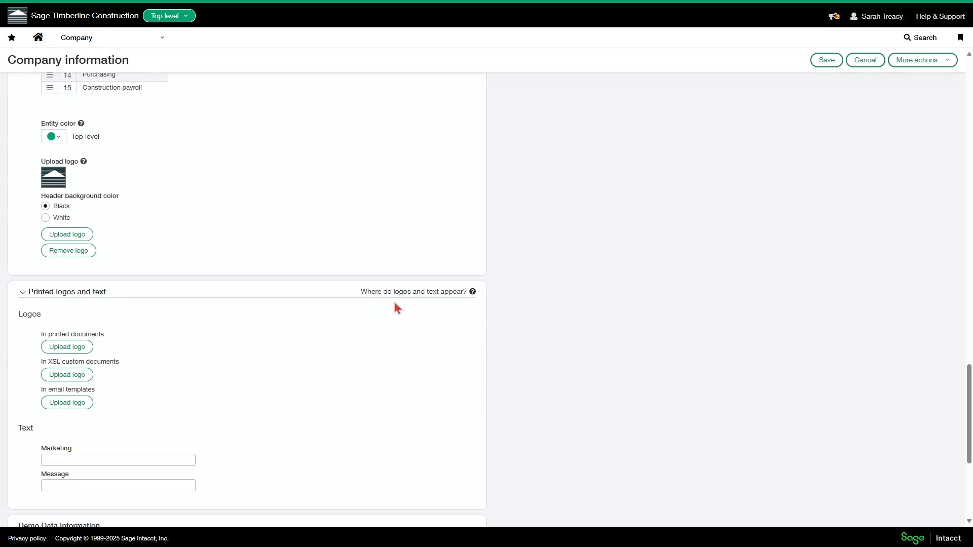
{"action": "left_click", "coordinate": [473, 293]}
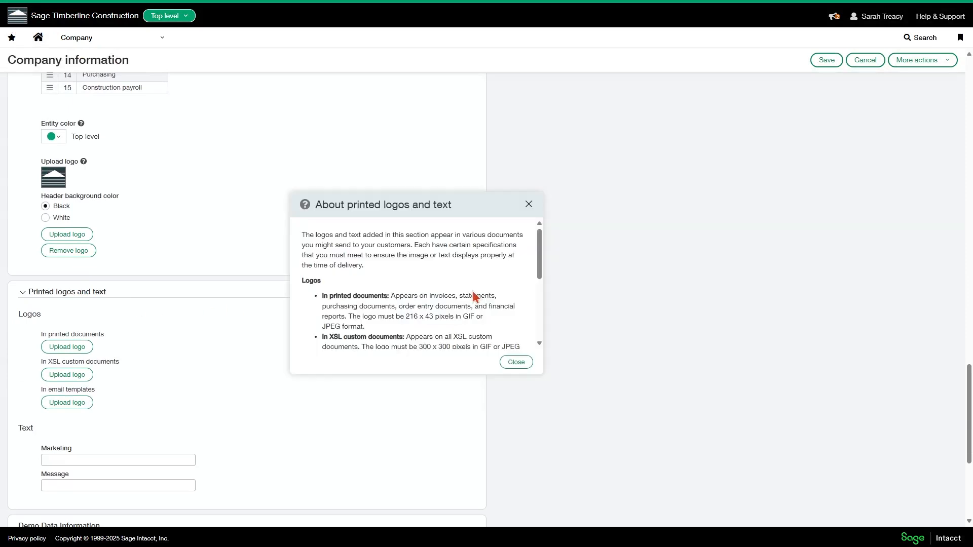
{"action": "scroll", "coordinate": [458, 276], "scroll_direction": "down", "scroll_amount": 3}
{"action": "scroll", "coordinate": [458, 277], "scroll_direction": "up", "scroll_amount": 3}
{"action": "left_click", "coordinate": [529, 205]}
Set the default inactivity duration to 2 hours in the security login settings, keeping its maximum at 3 hours.
{"action": "scroll", "coordinate": [253, 332], "scroll_direction": "up", "scroll_amount": 20}
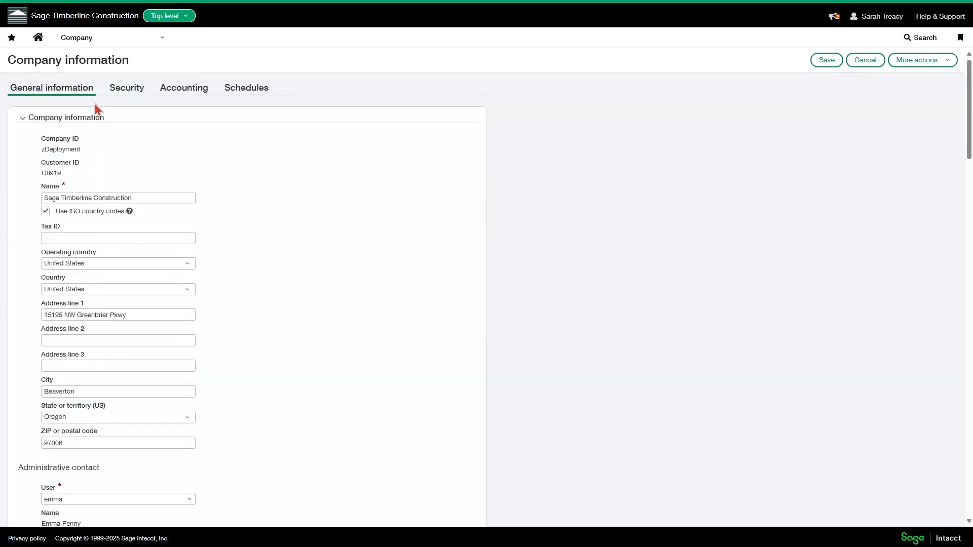
{"action": "left_click", "coordinate": [130, 92]}
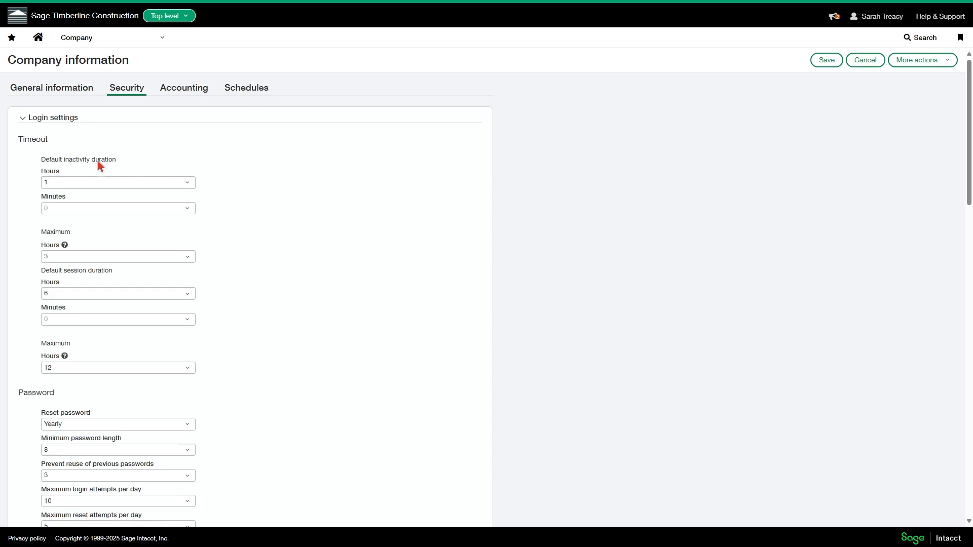
{"action": "left_click", "coordinate": [187, 185]}
{"action": "left_click", "coordinate": [56, 227]}
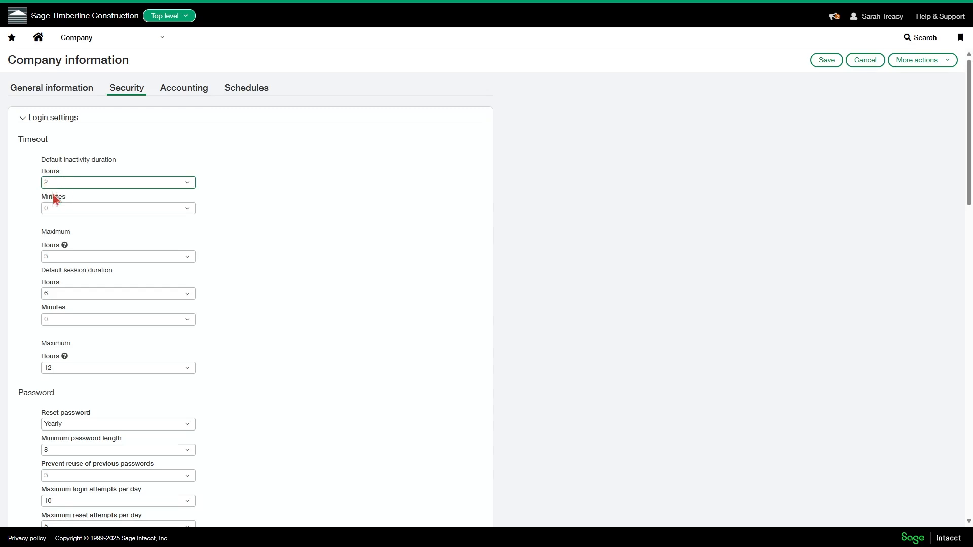
{"action": "left_click", "coordinate": [54, 259]}
{"action": "left_click", "coordinate": [54, 261]}
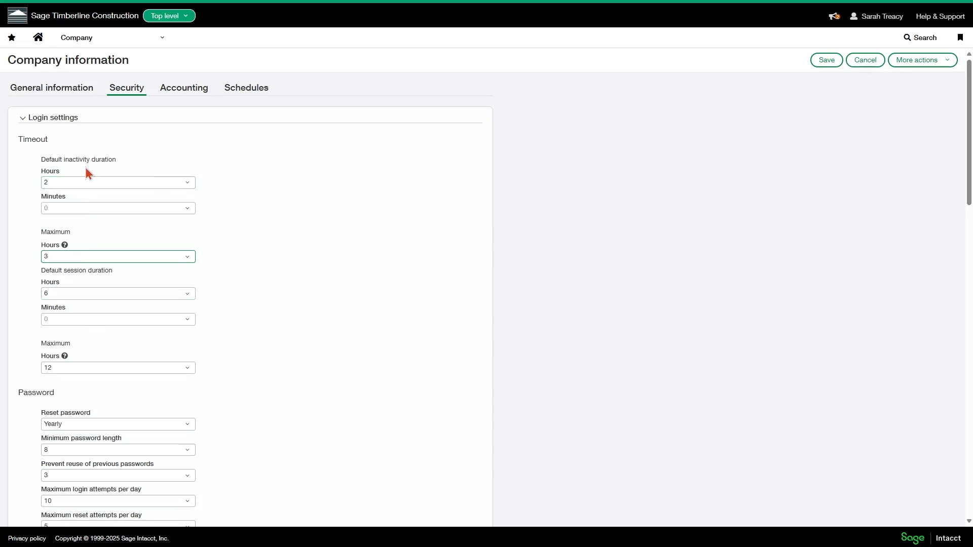
{"action": "left_click", "coordinate": [88, 183]}
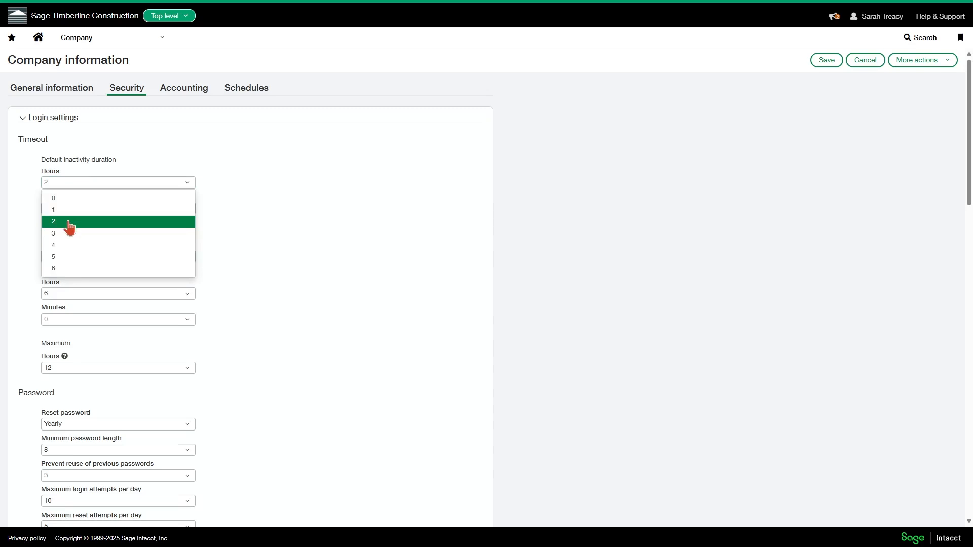
{"action": "left_click", "coordinate": [69, 223]}
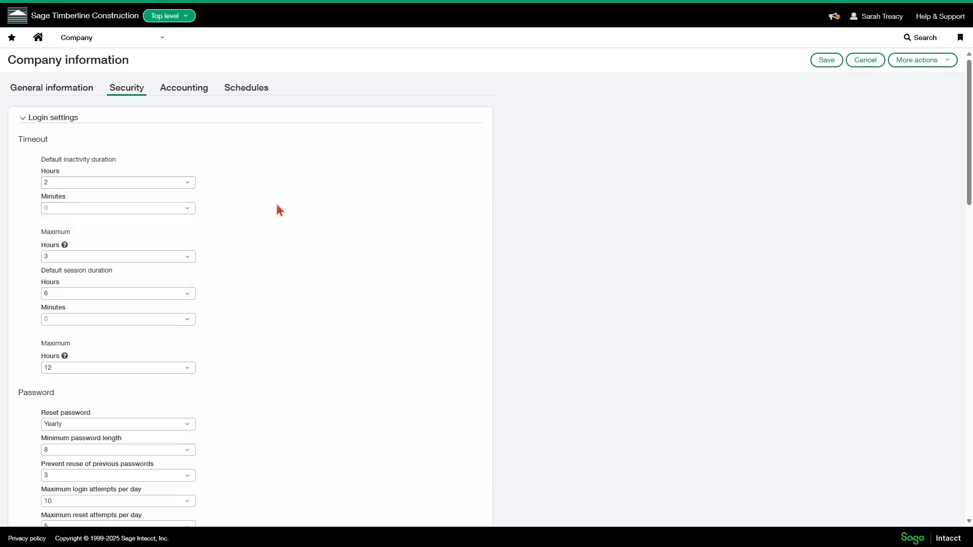
Set the default inactivity hours to 0, view the minute choices, and set the hours back to 2.
{"action": "left_click", "coordinate": [113, 186]}
{"action": "left_click", "coordinate": [67, 196]}
{"action": "left_click", "coordinate": [61, 209]}
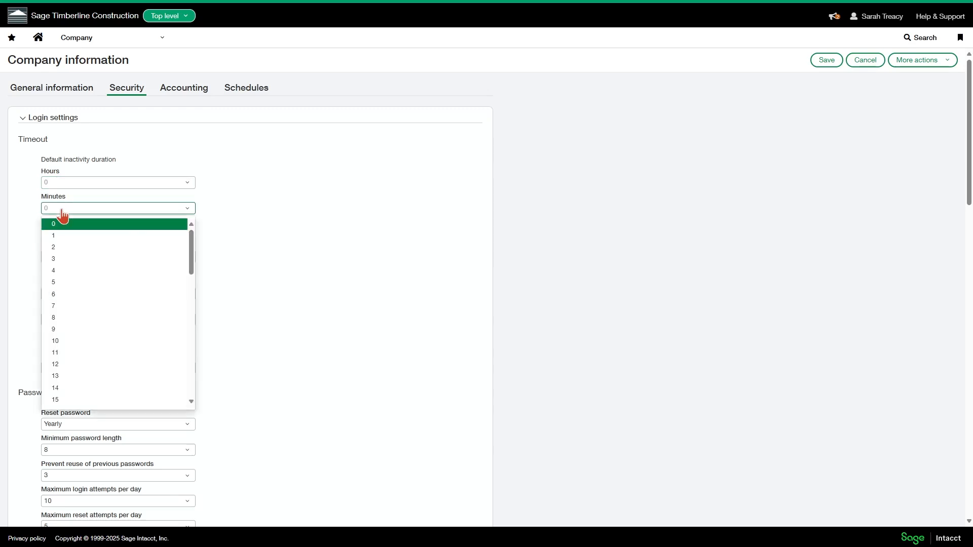
{"action": "left_click", "coordinate": [61, 185]}
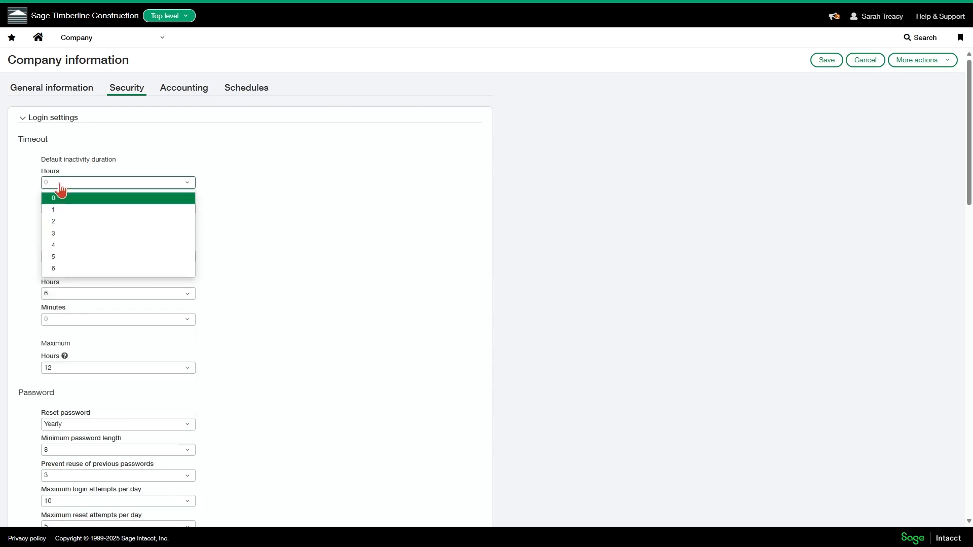
{"action": "left_click", "coordinate": [66, 221]}
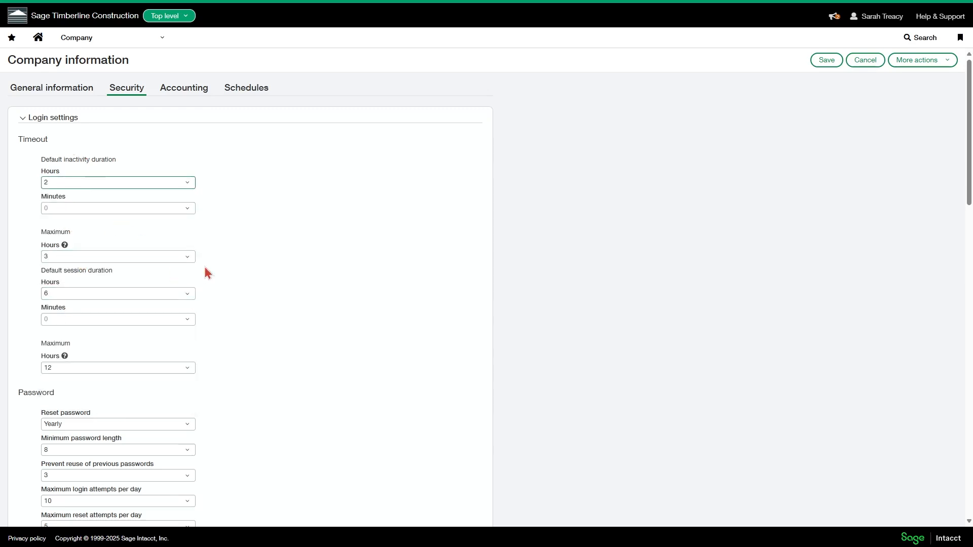
View the password reset frequency choices in the login settings and keep Yearly selected.
{"action": "scroll", "coordinate": [218, 259], "scroll_direction": "down", "scroll_amount": 1}
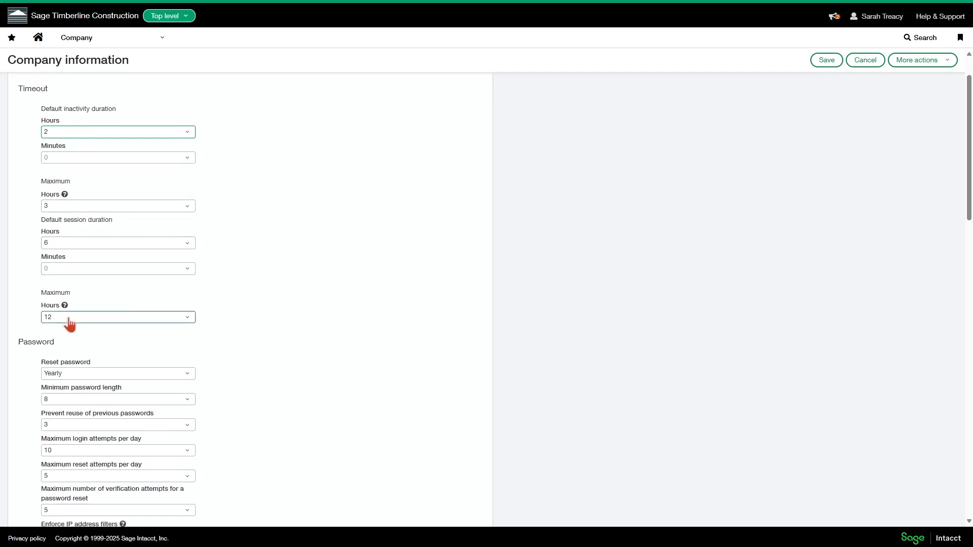
{"action": "scroll", "coordinate": [250, 276], "scroll_direction": "down", "scroll_amount": 3}
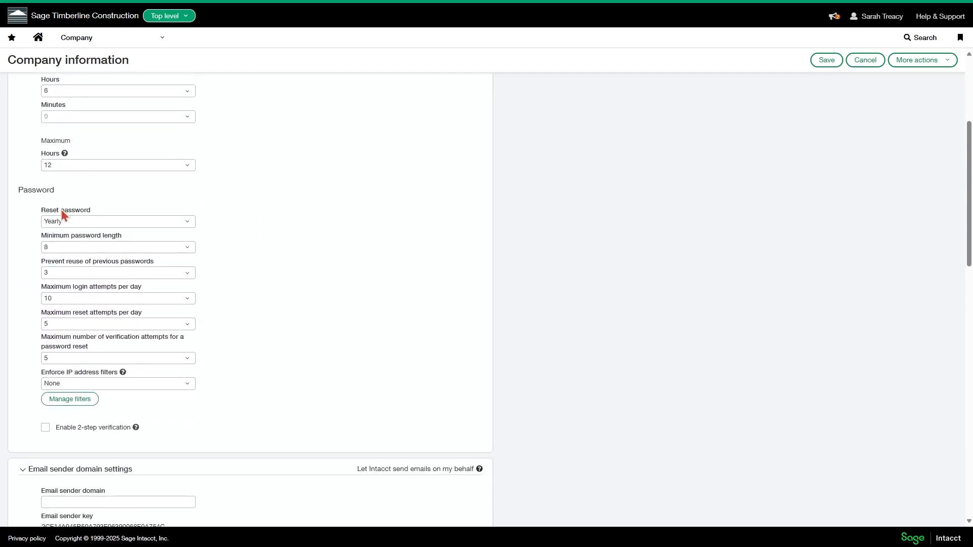
{"action": "left_click", "coordinate": [64, 223]}
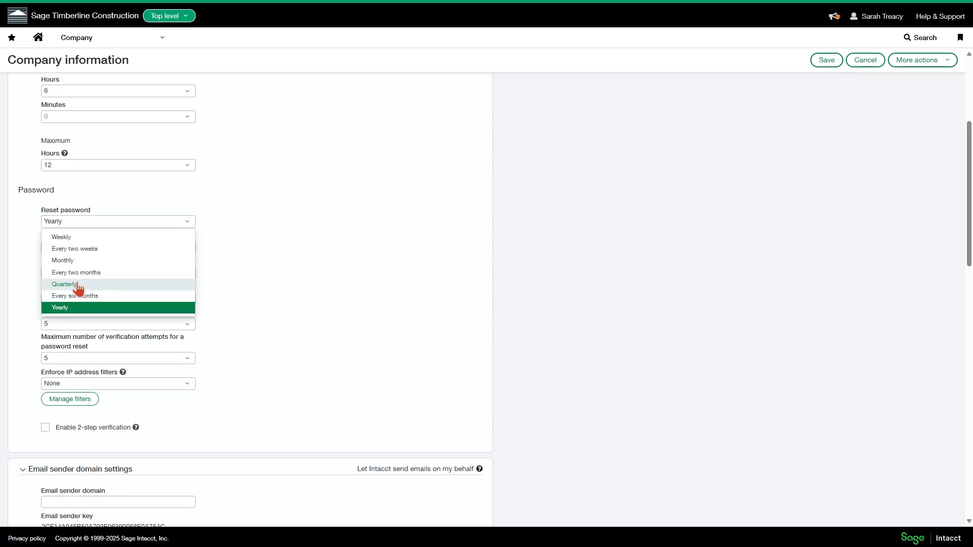
{"action": "left_click", "coordinate": [70, 310]}
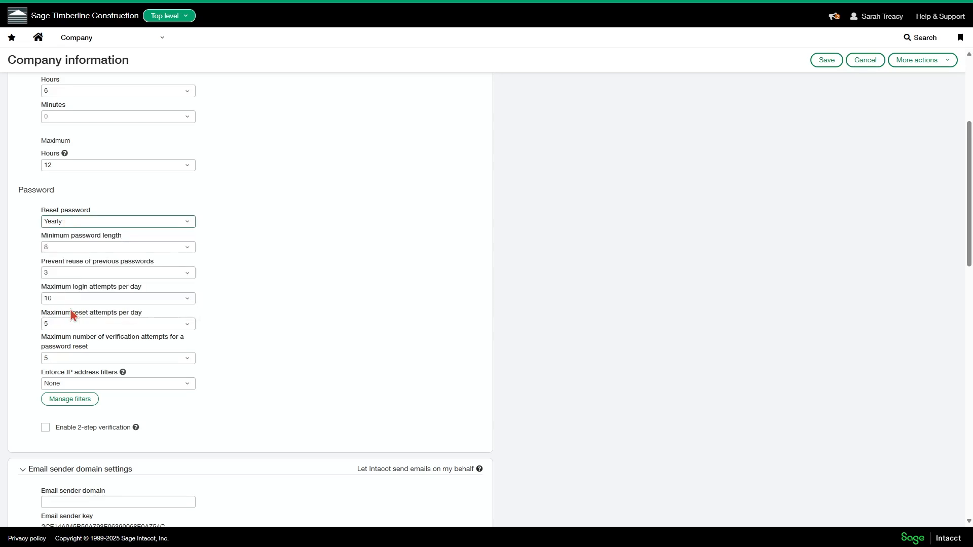
{"action": "left_click", "coordinate": [82, 224]}
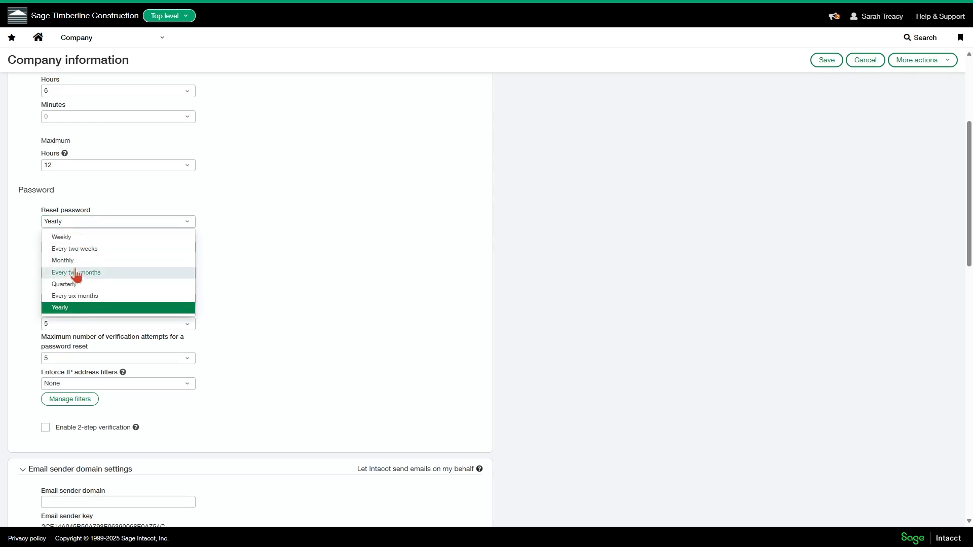
{"action": "left_click", "coordinate": [80, 311]}
{"action": "left_click", "coordinate": [213, 253]}
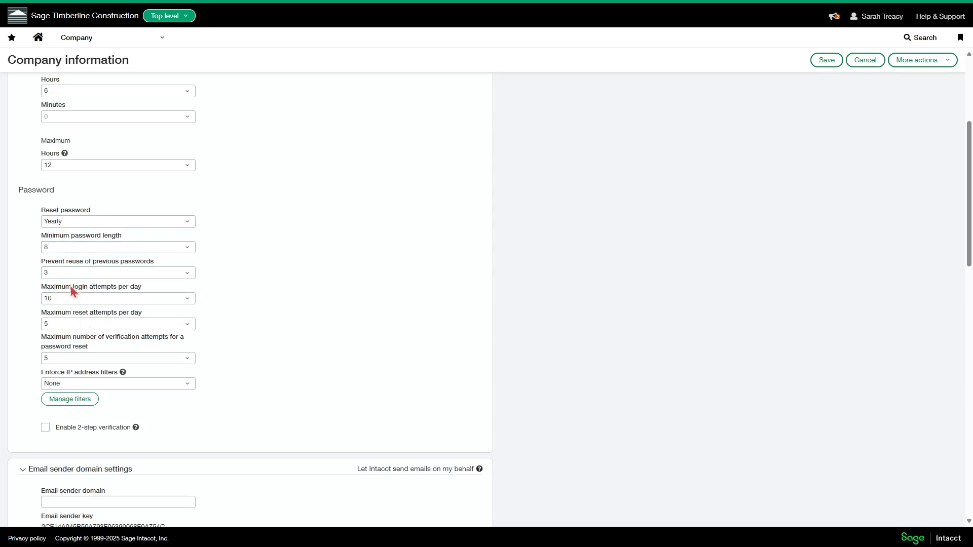
Read the explanation of the options for enforcing IP address filters and close it.
{"action": "scroll", "coordinate": [287, 249], "scroll_direction": "down", "scroll_amount": 1}
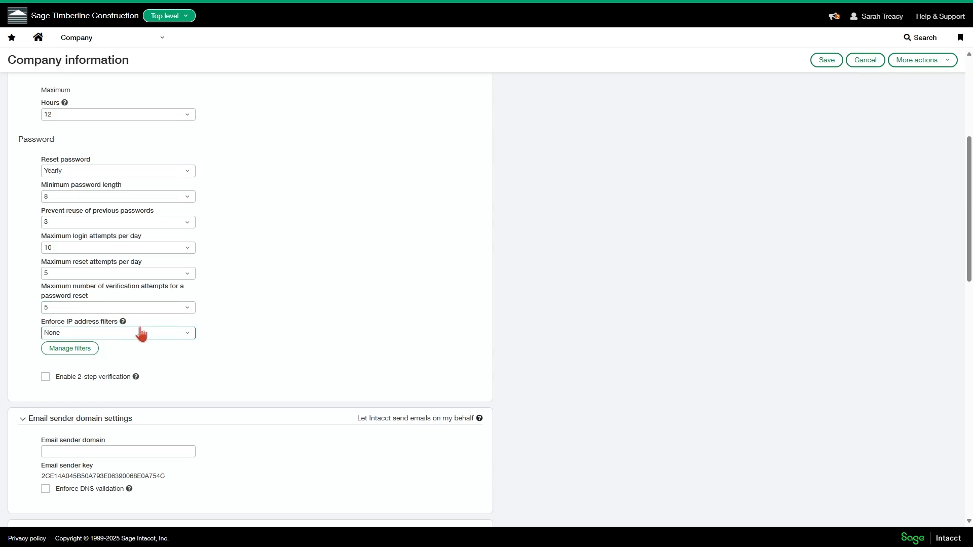
{"action": "left_click", "coordinate": [122, 323]}
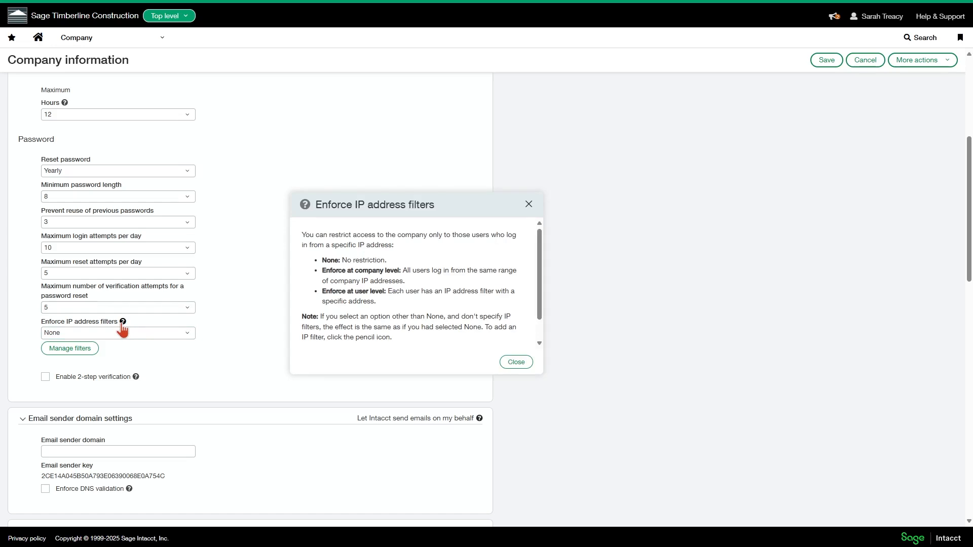
{"action": "left_click", "coordinate": [529, 204]}
Examine the 2-step verification option and the email sender domain settings without entering a domain.
{"action": "scroll", "coordinate": [531, 210], "scroll_direction": "down", "scroll_amount": 1}
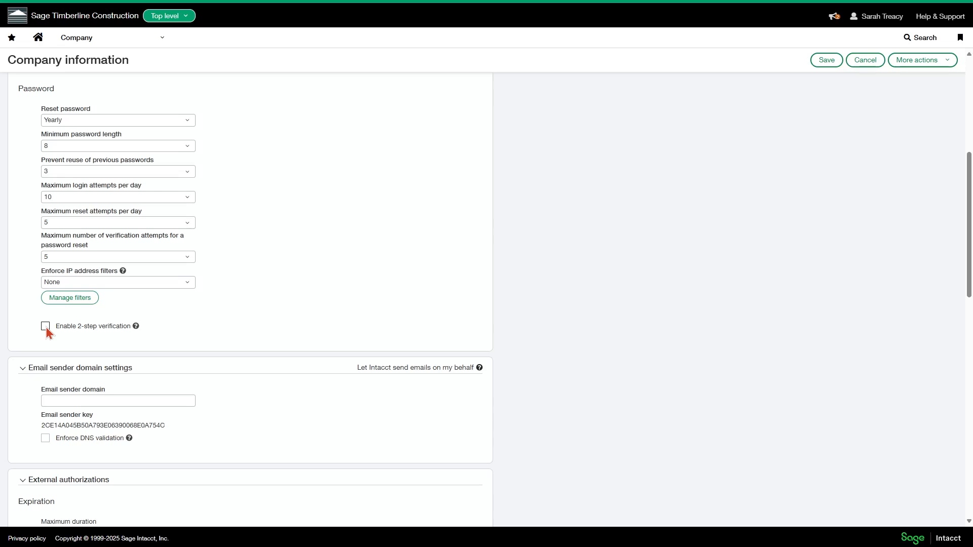
{"action": "scroll", "coordinate": [46, 327], "scroll_direction": "down", "scroll_amount": 1}
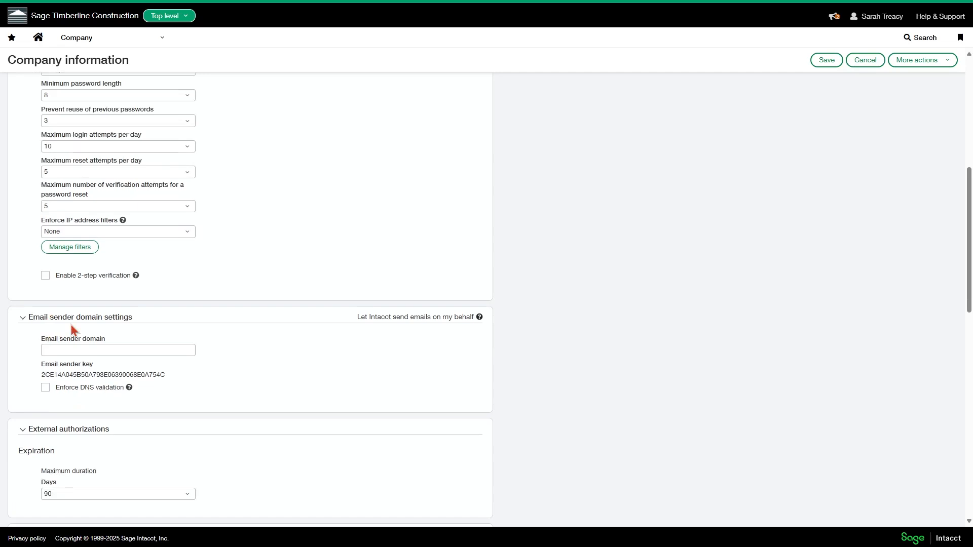
{"action": "left_click", "coordinate": [106, 355]}
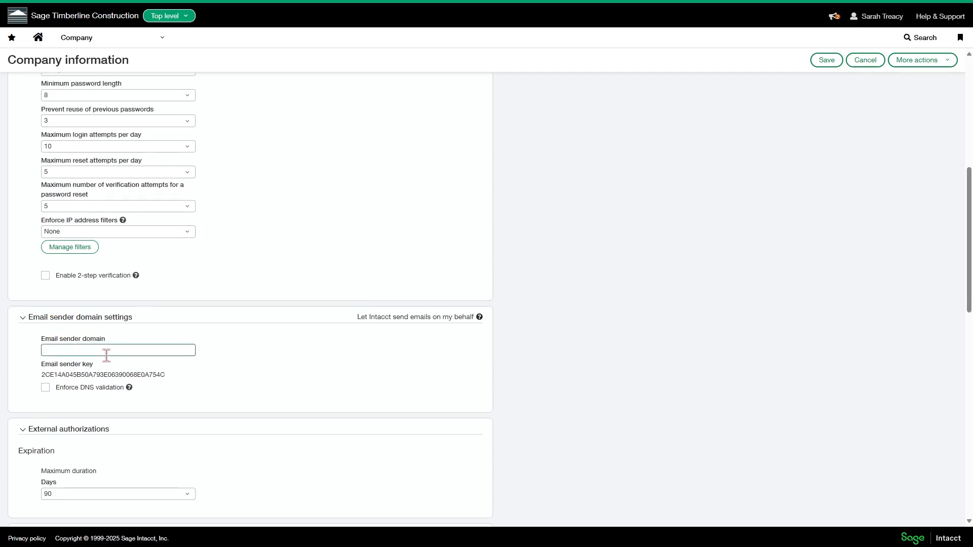
View the maximum duration choices for external authorizations and keep 90 days selected.
{"action": "scroll", "coordinate": [215, 364], "scroll_direction": "down", "scroll_amount": 2}
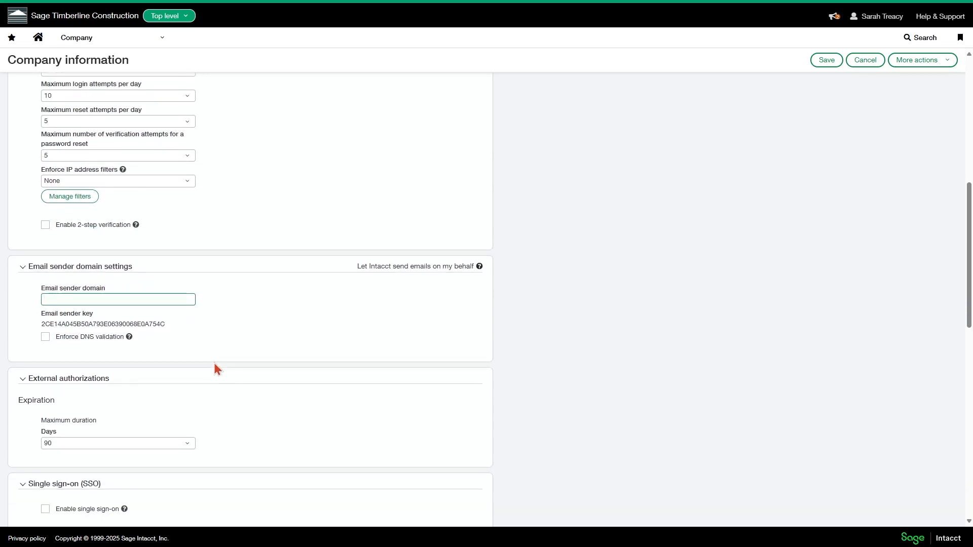
{"action": "scroll", "coordinate": [214, 363], "scroll_direction": "down", "scroll_amount": 1}
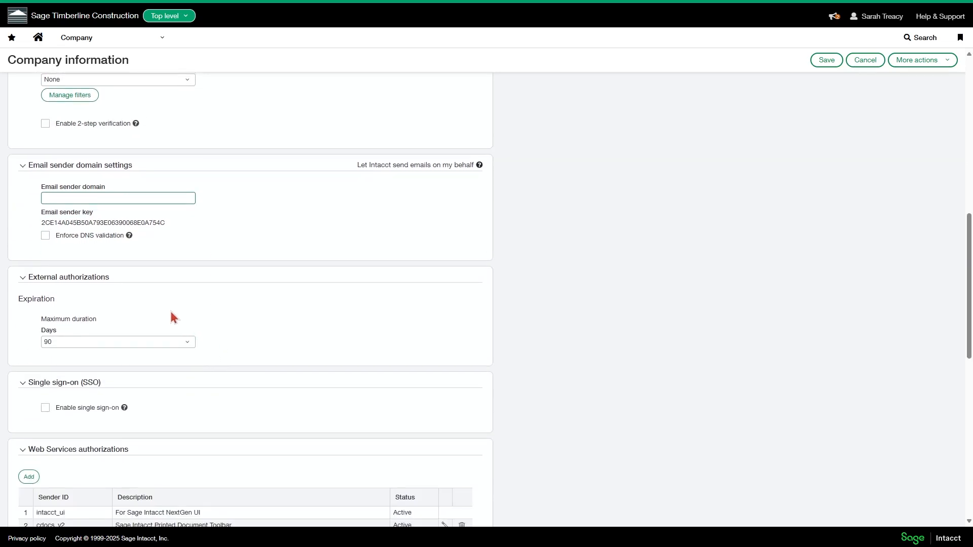
{"action": "scroll", "coordinate": [107, 287], "scroll_direction": "down", "scroll_amount": 1}
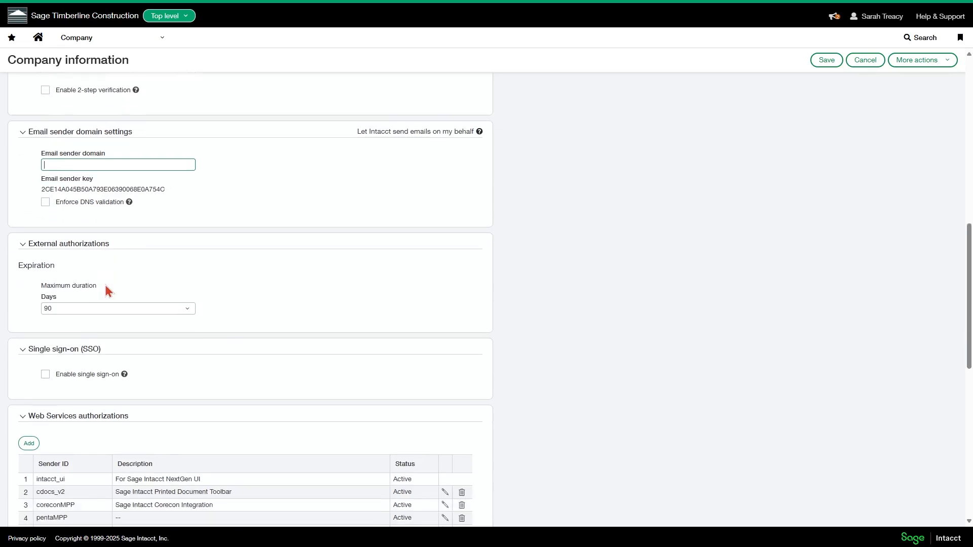
{"action": "scroll", "coordinate": [105, 286], "scroll_direction": "down", "scroll_amount": 1}
{"action": "left_click", "coordinate": [67, 292]}
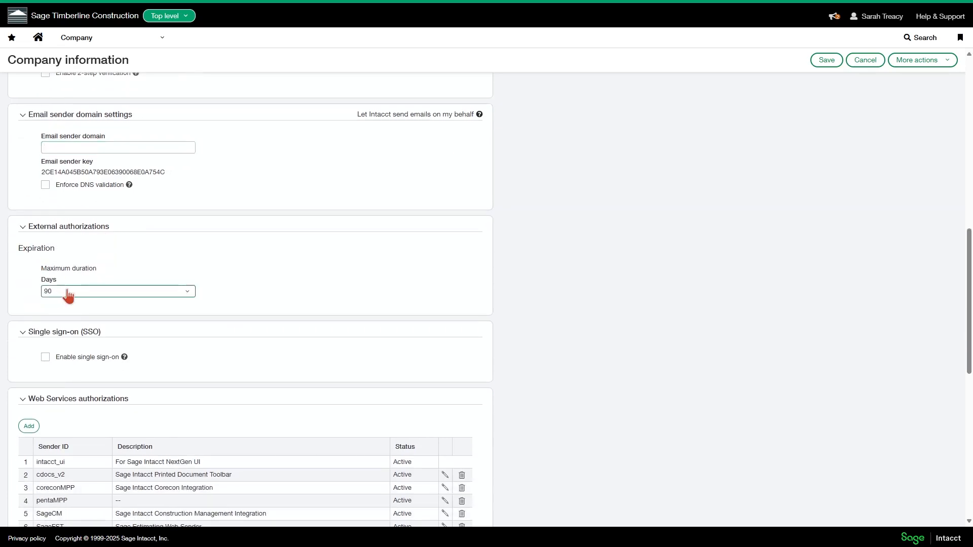
{"action": "scroll", "coordinate": [76, 324], "scroll_direction": "down", "scroll_amount": 1}
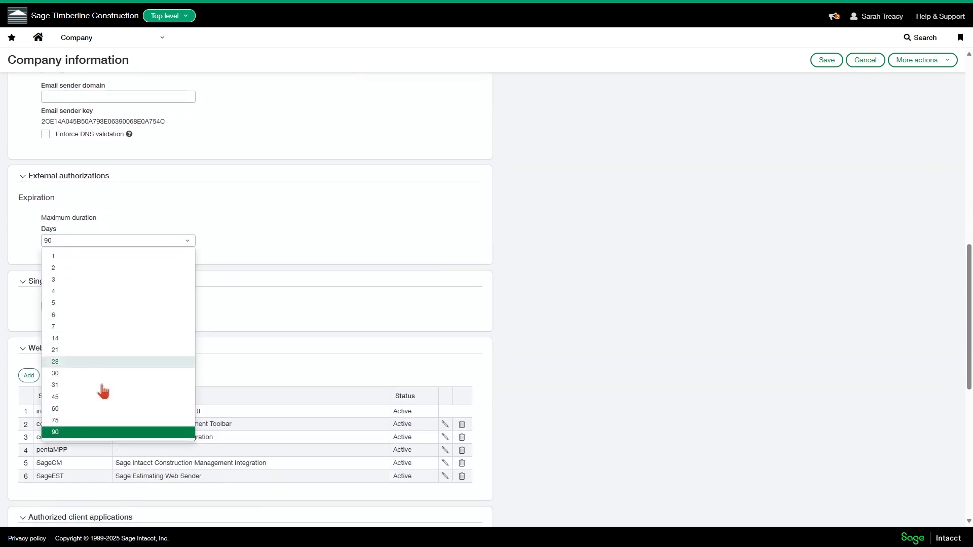
{"action": "left_click", "coordinate": [57, 434]}
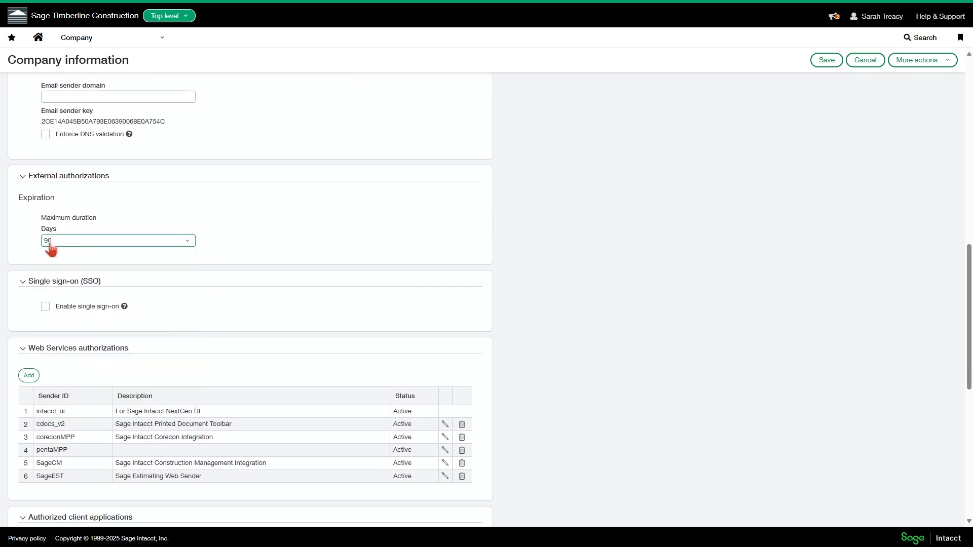
{"action": "left_click", "coordinate": [241, 252]}
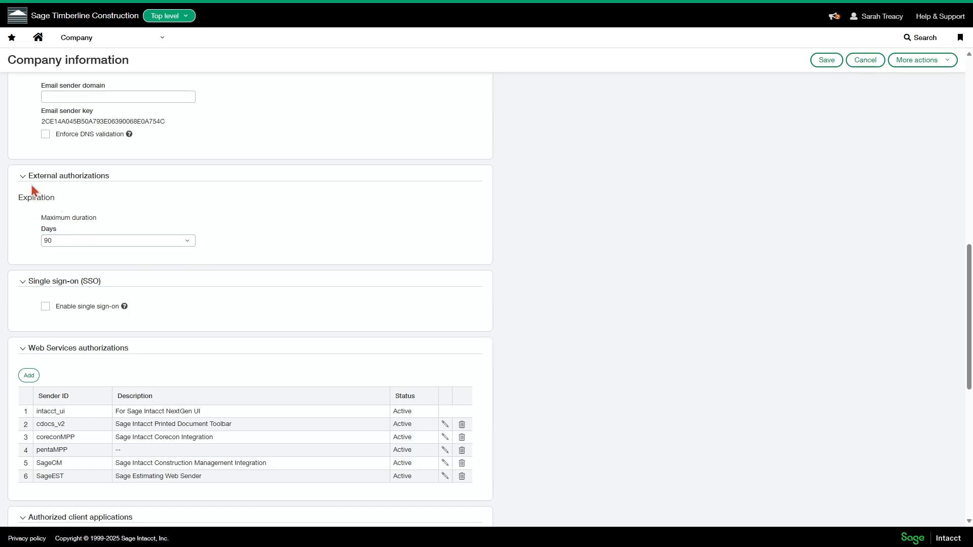
{"action": "left_click", "coordinate": [189, 244]}
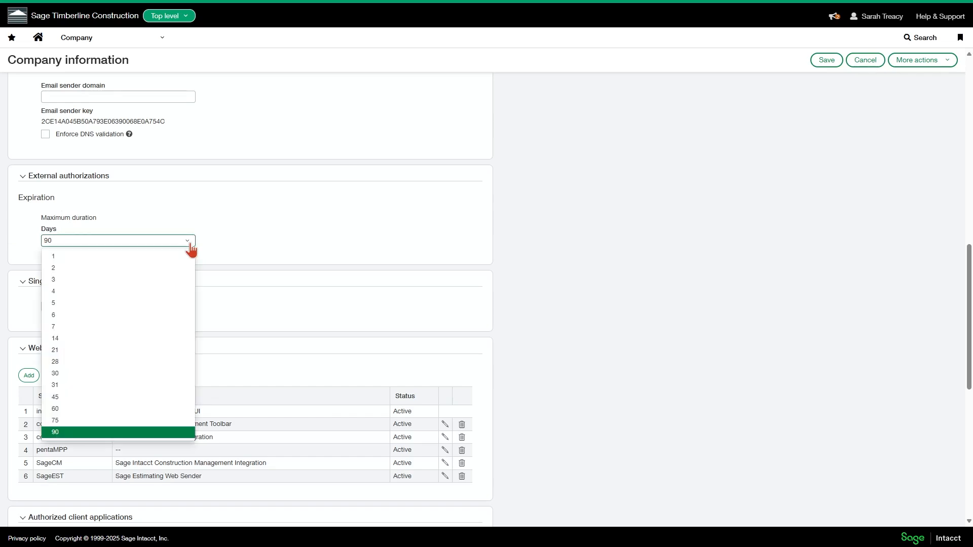
{"action": "left_click", "coordinate": [59, 433]}
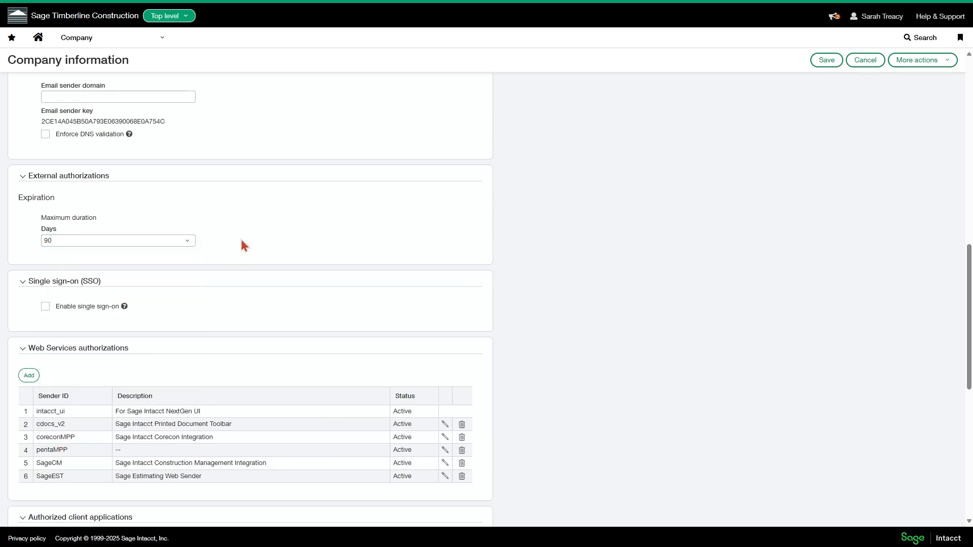
Read the explanation of the option for enabling single sign-on and close it.
{"action": "scroll", "coordinate": [228, 251], "scroll_direction": "down", "scroll_amount": 1}
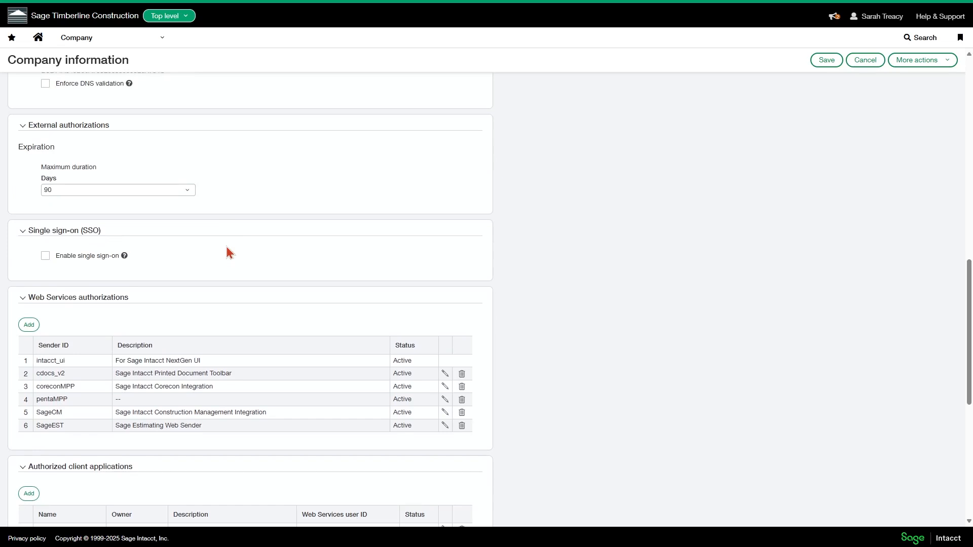
{"action": "left_click", "coordinate": [124, 255]}
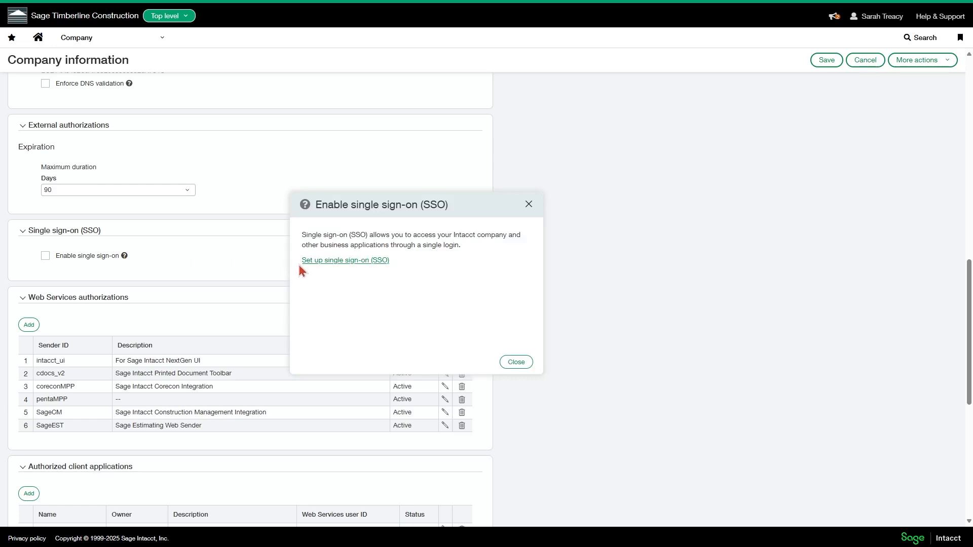
{"action": "left_click", "coordinate": [529, 204]}
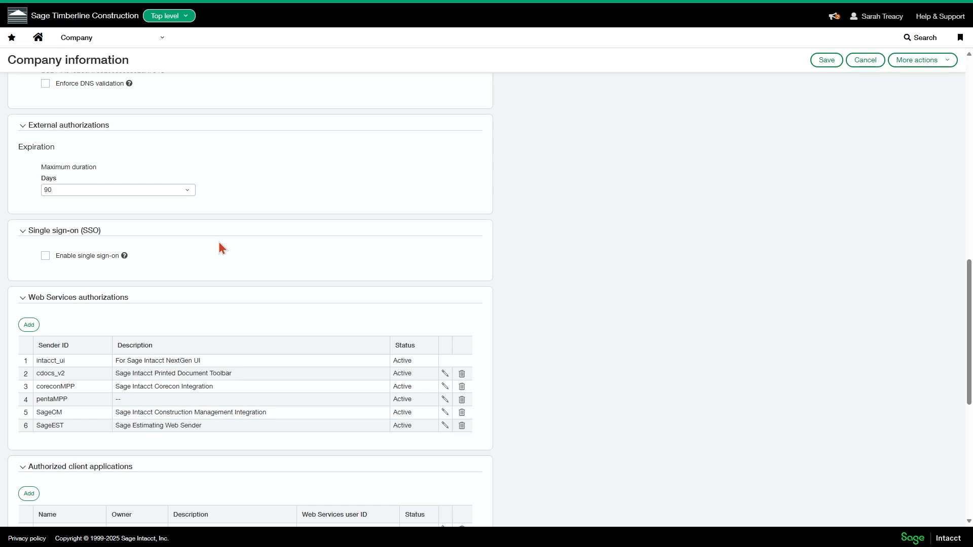
Fill in a new Web Services authorization with sender ID cdocs_V2 and description Word, and close it without saving.
{"action": "scroll", "coordinate": [219, 248], "scroll_direction": "down", "scroll_amount": 2}
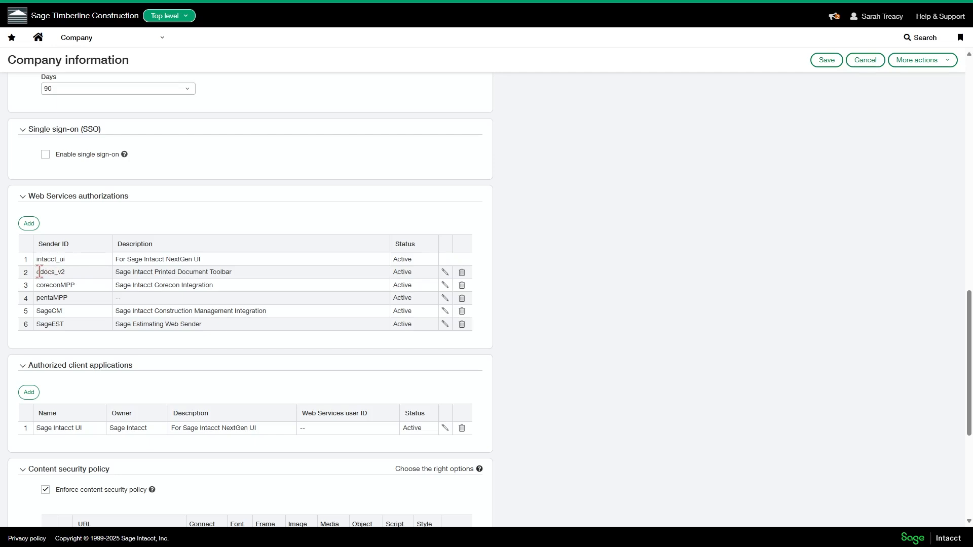
{"action": "left_click", "coordinate": [29, 224]}
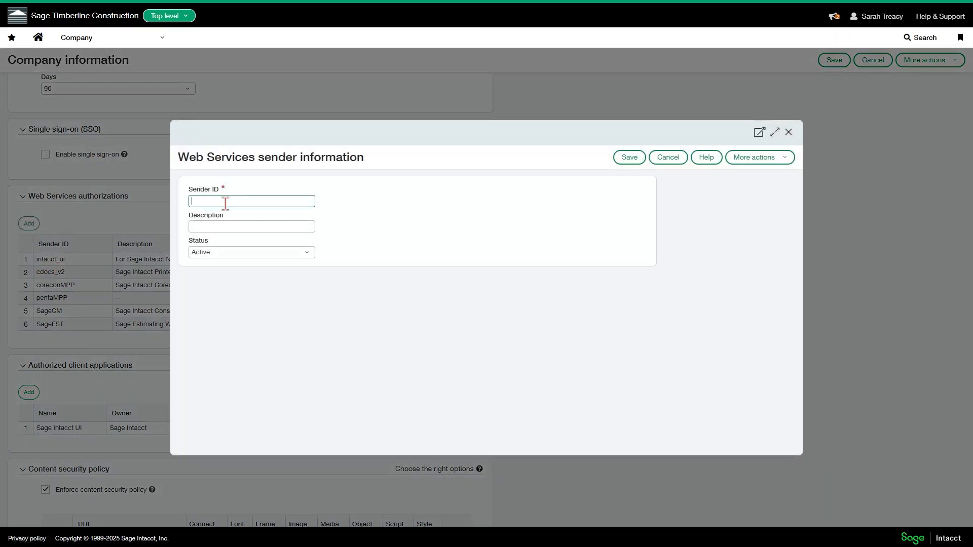
{"action": "type", "text": "cdocs"}
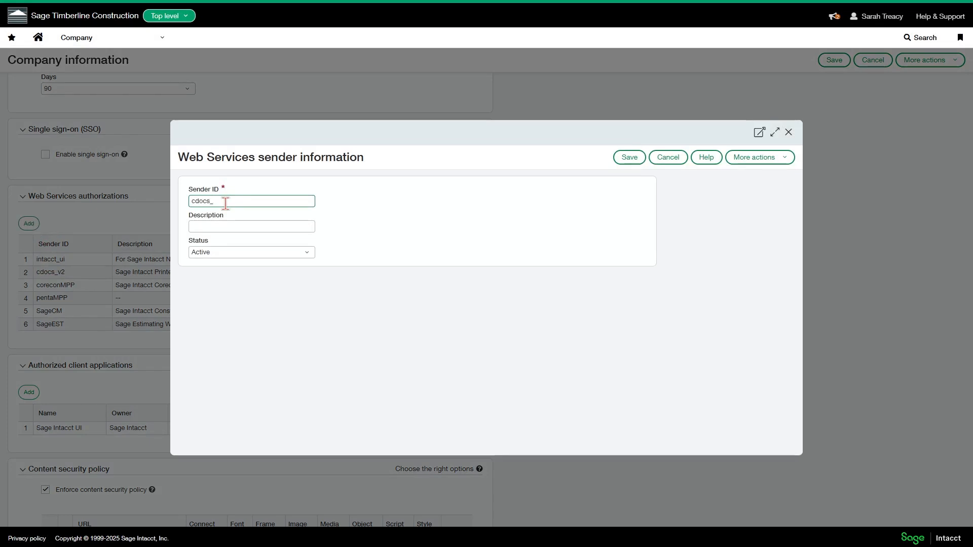
{"action": "type", "text": "_V2"}
{"action": "left_click", "coordinate": [233, 224]}
{"action": "type", "text": "W"}
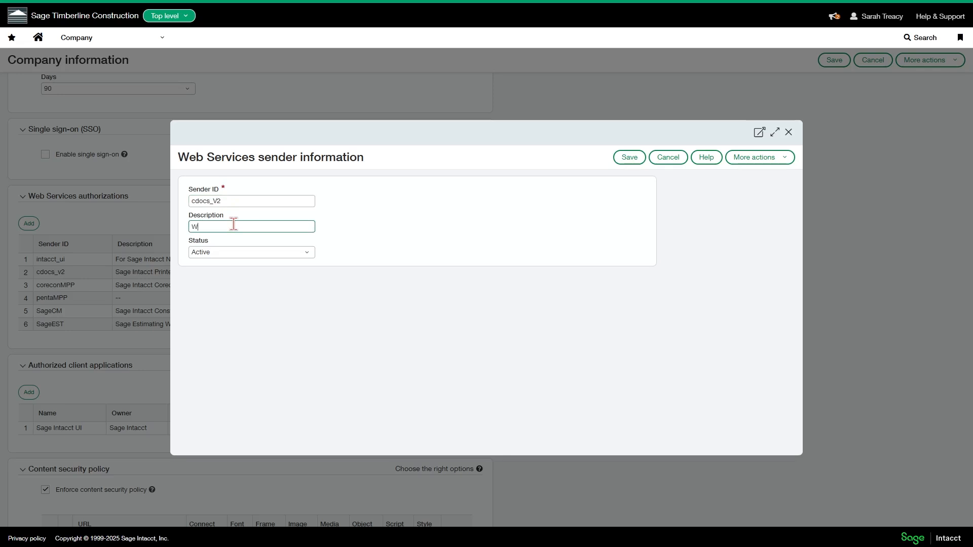
{"action": "type", "text": "ord"}
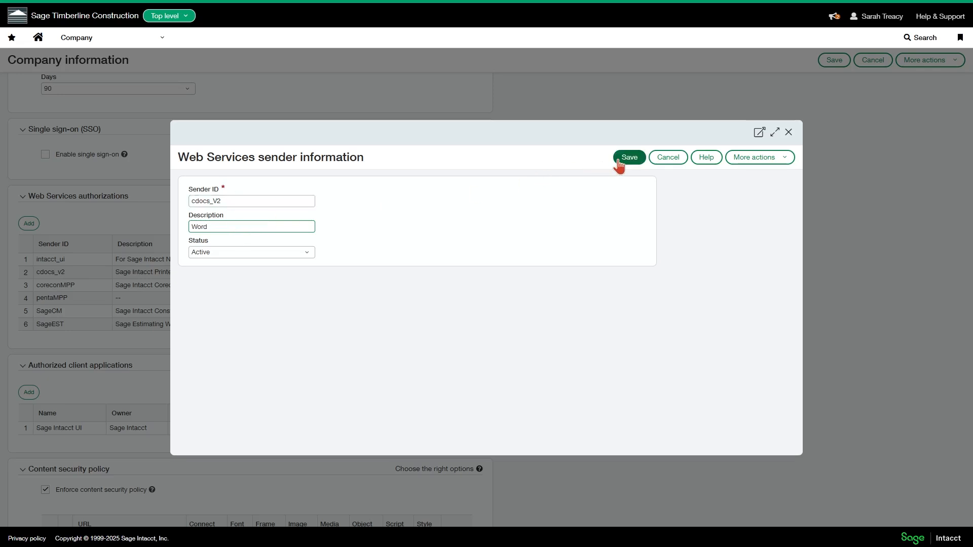
{"action": "left_click", "coordinate": [789, 133]}
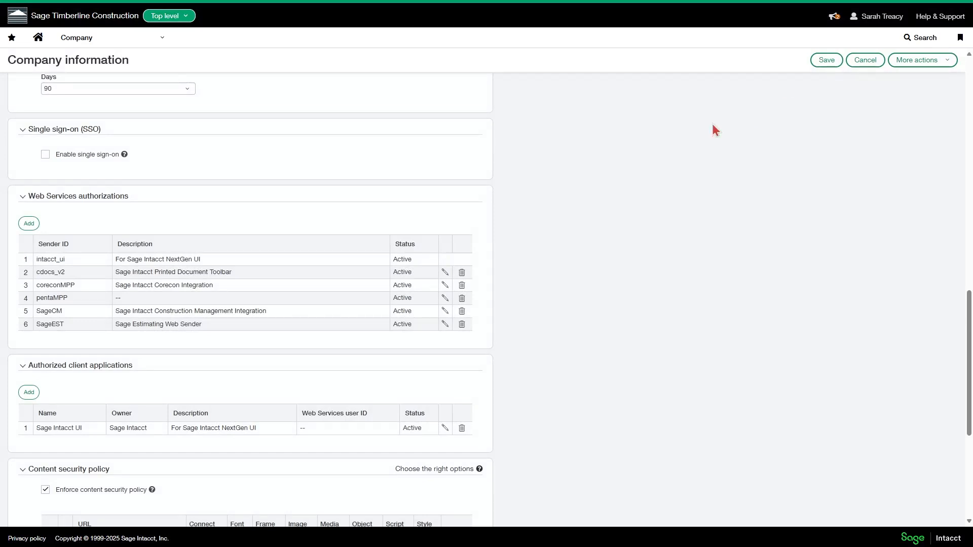
Examine the authorized client applications and the URLs listed in the content security policy.
{"action": "scroll", "coordinate": [397, 243], "scroll_direction": "down", "scroll_amount": 1}
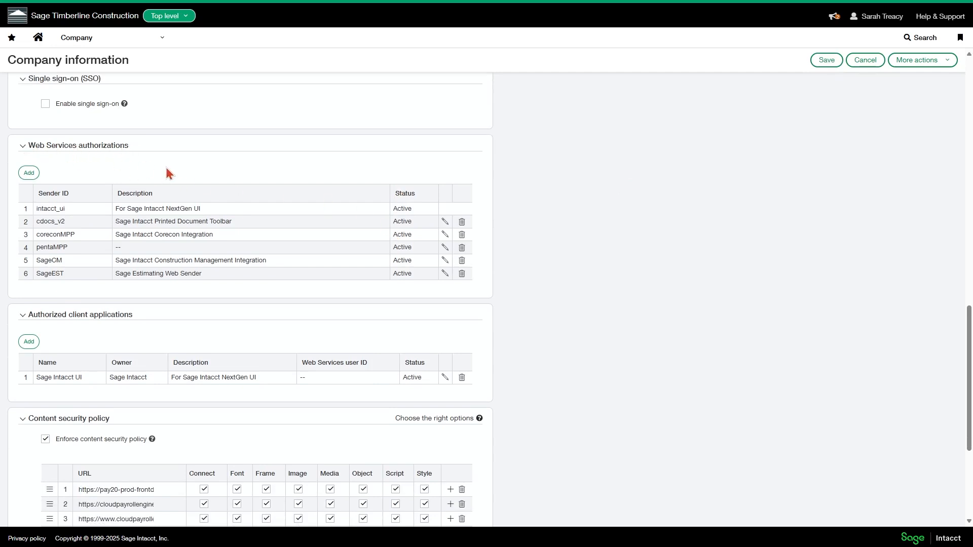
{"action": "scroll", "coordinate": [187, 182], "scroll_direction": "down", "scroll_amount": 2}
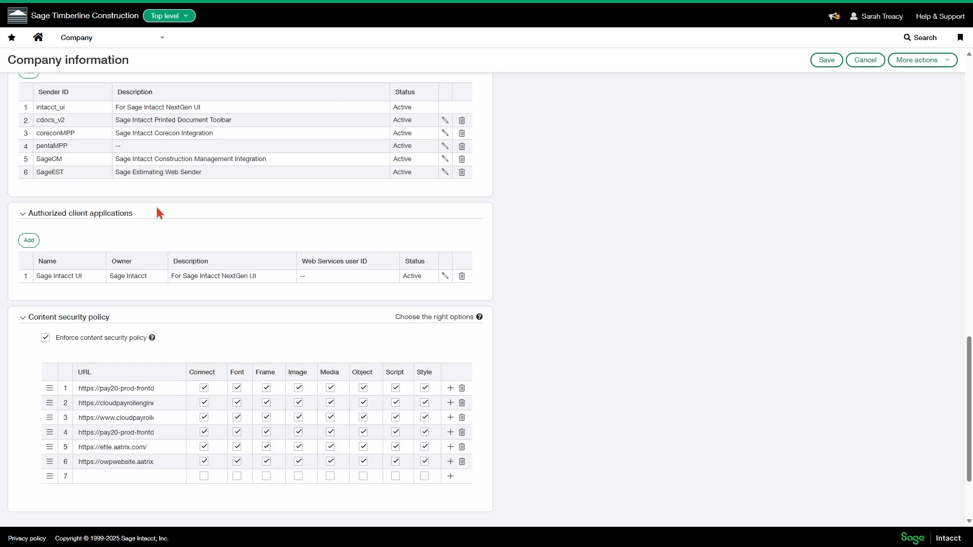
{"action": "scroll", "coordinate": [158, 213], "scroll_direction": "down", "scroll_amount": 1}
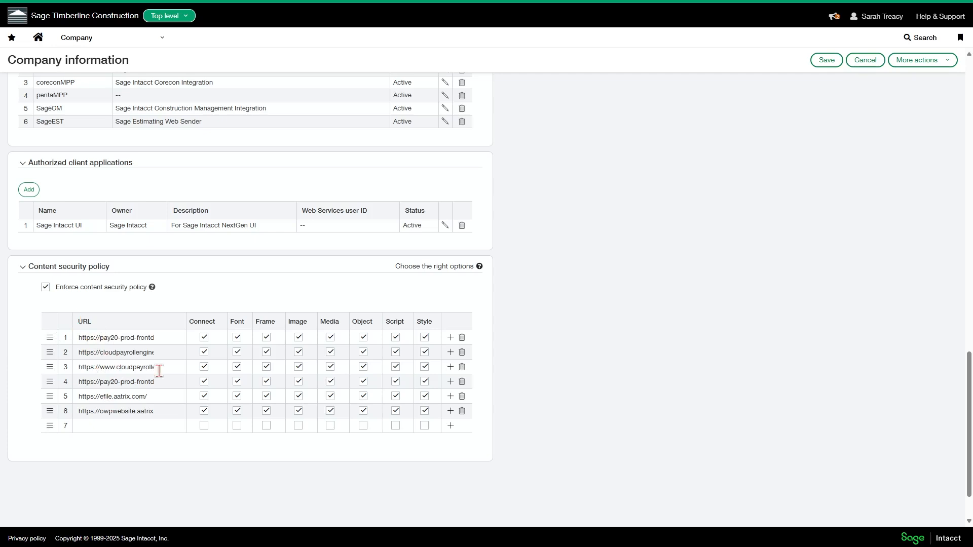
{"action": "scroll", "coordinate": [566, 357], "scroll_direction": "up", "scroll_amount": 1}
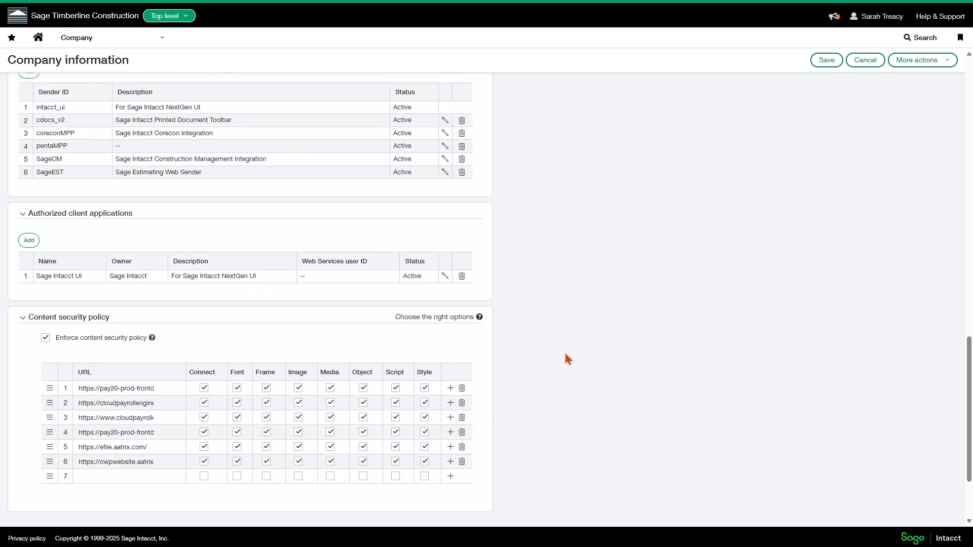
Open the company's accounting settings and view the first fiscal month and week start choices, keeping January and Sunday.
{"action": "scroll", "coordinate": [565, 354], "scroll_direction": "up", "scroll_amount": 15}
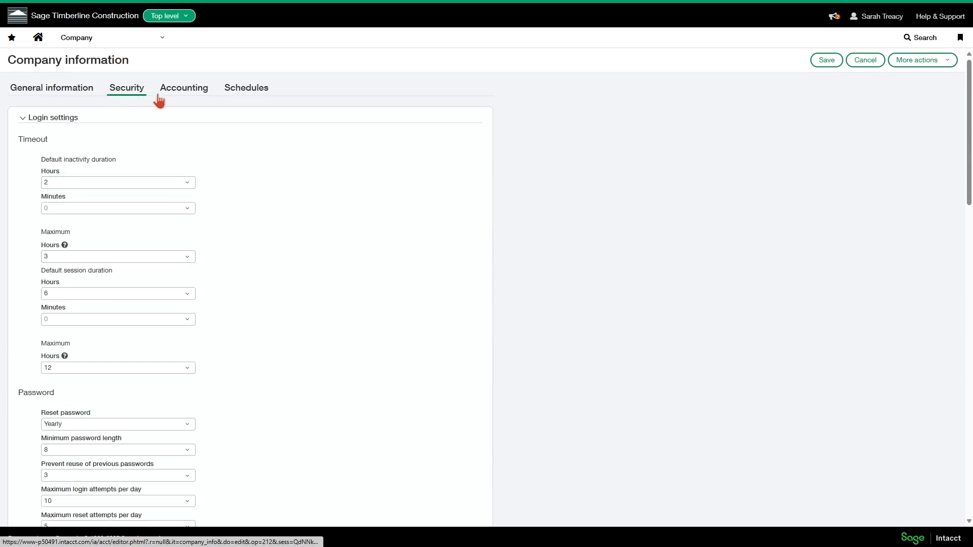
{"action": "left_click", "coordinate": [187, 94]}
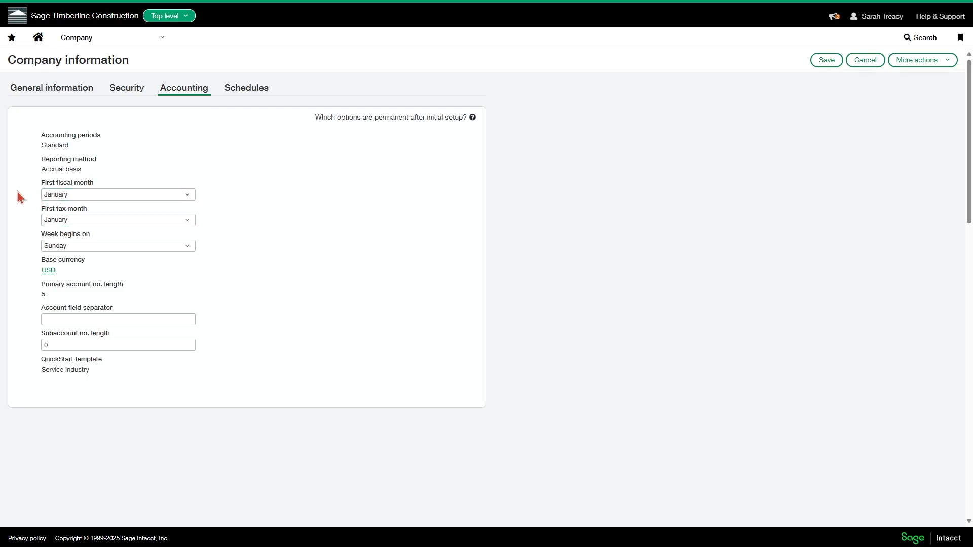
{"action": "left_click", "coordinate": [52, 200]}
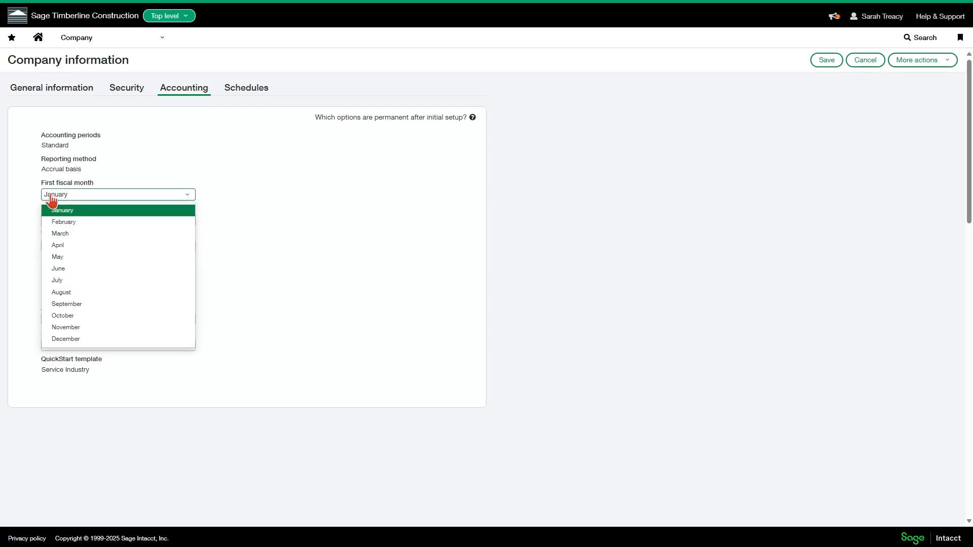
{"action": "left_click", "coordinate": [29, 211]}
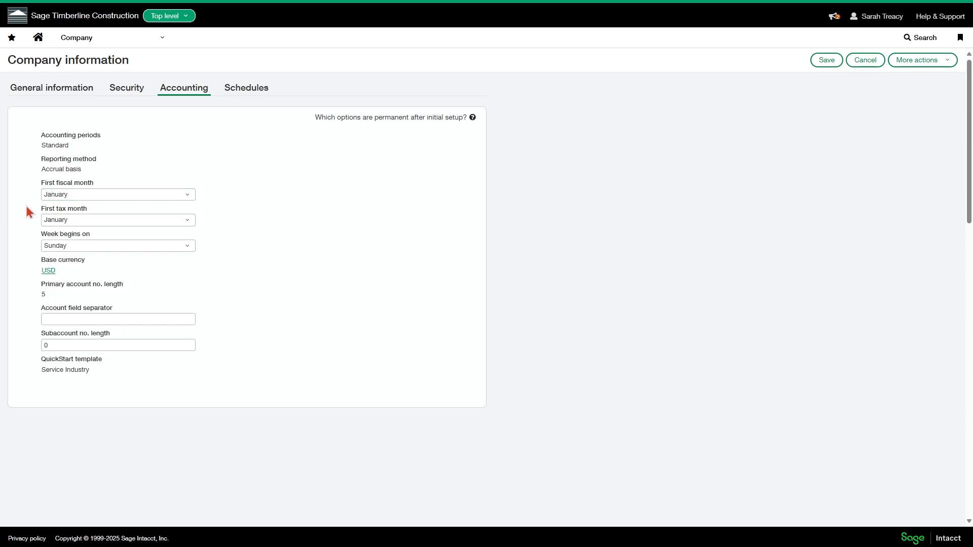
{"action": "left_click", "coordinate": [73, 249]}
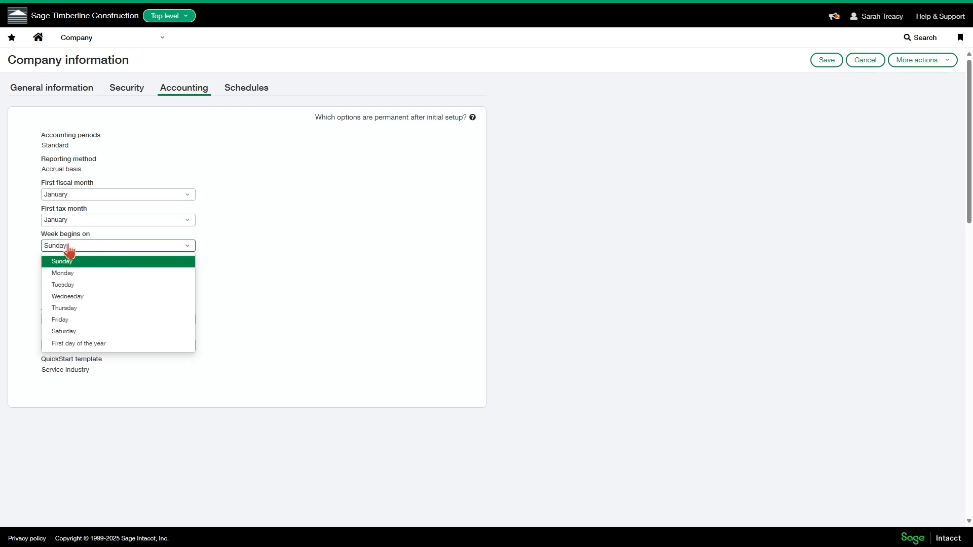
{"action": "left_click", "coordinate": [28, 257]}
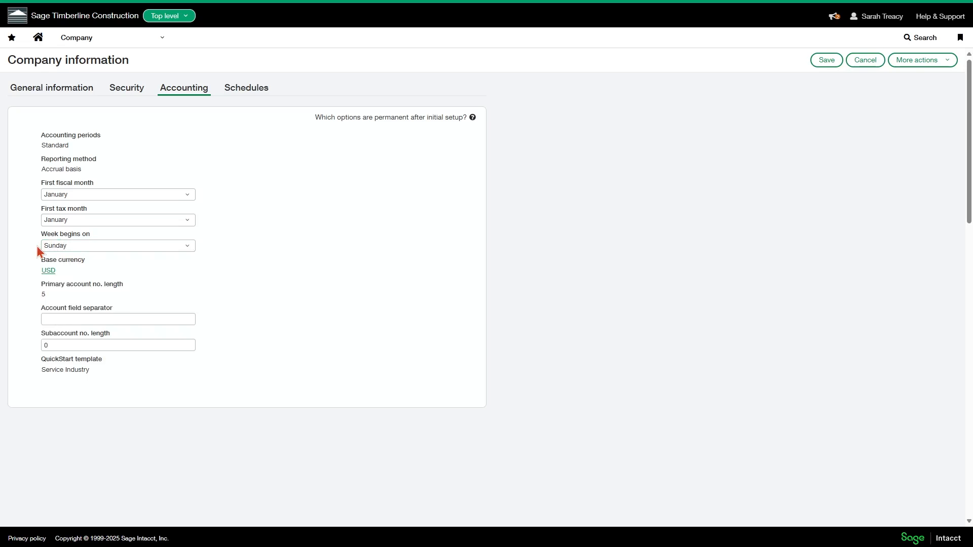
View the currency and format setup of the base currency and close it.
{"action": "left_click", "coordinate": [48, 271]}
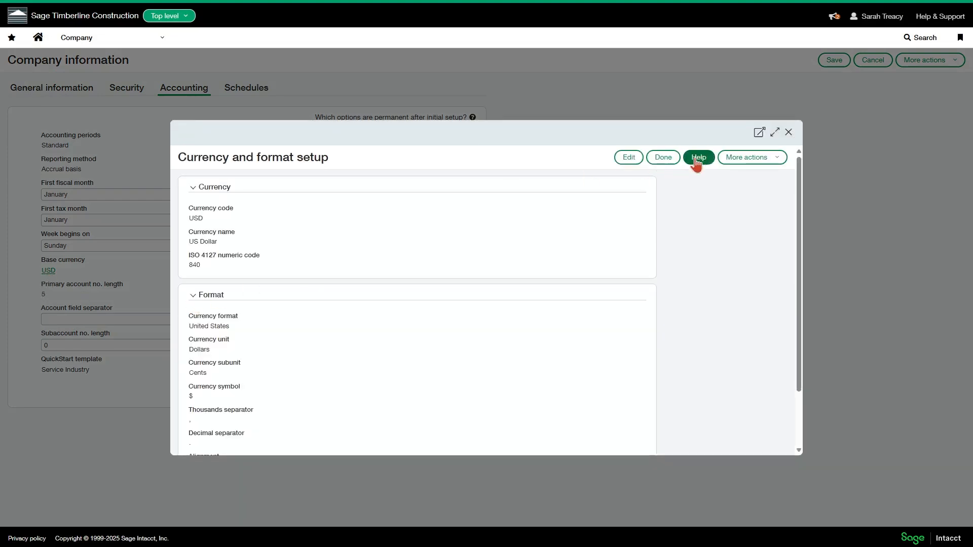
{"action": "left_click", "coordinate": [788, 132]}
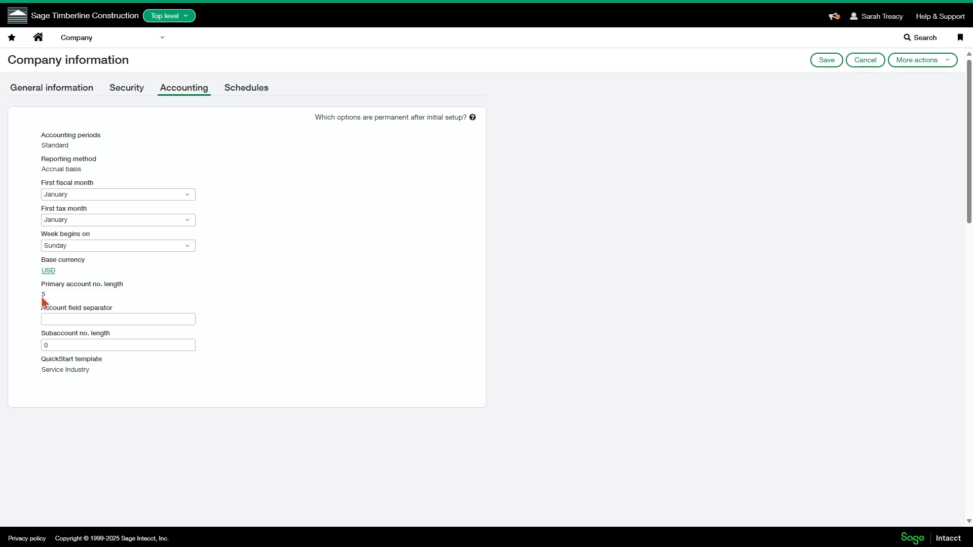
Examine the account field separator, subaccount number length and QuickStart template without entering any values.
{"action": "left_click", "coordinate": [42, 319]}
{"action": "left_click", "coordinate": [53, 345]}
{"action": "left_click", "coordinate": [71, 319]}
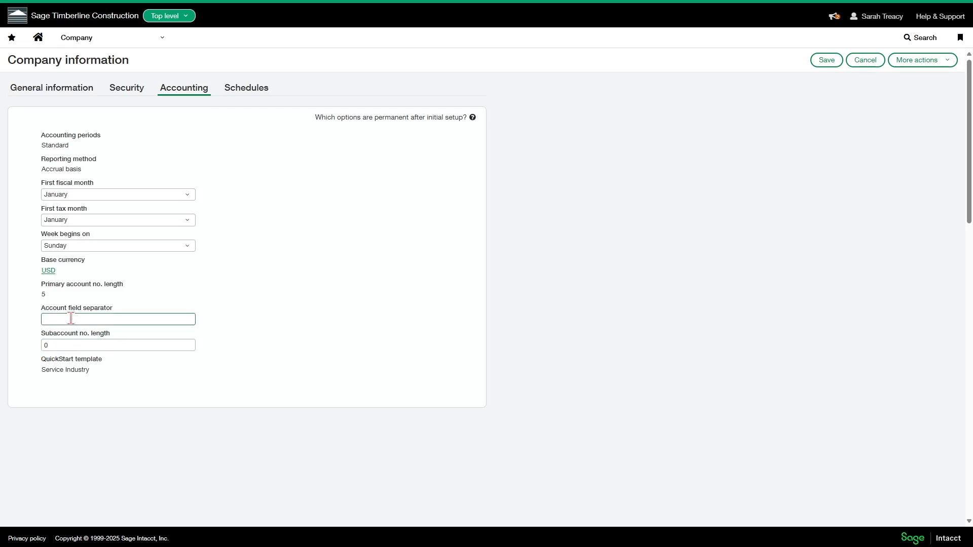
{"action": "left_click", "coordinate": [69, 345]}
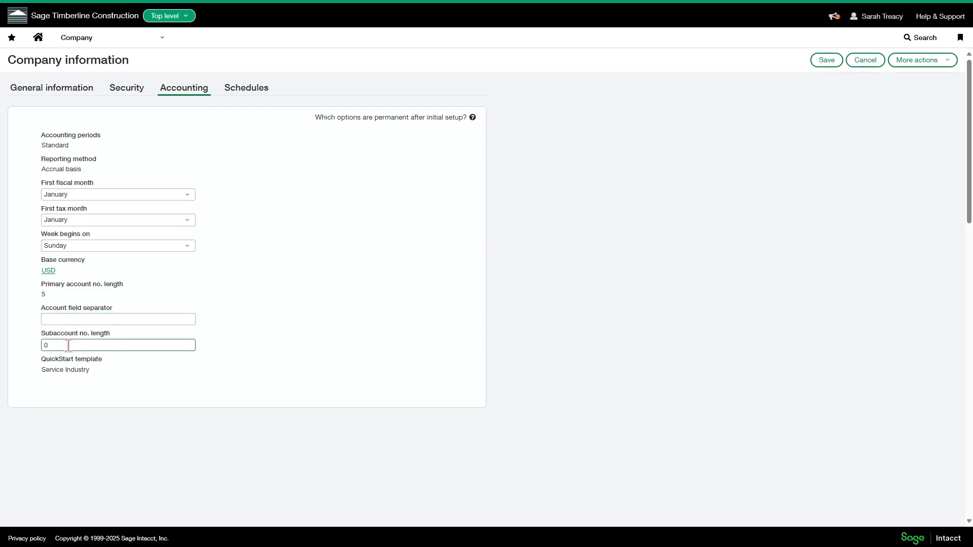
{"action": "left_click", "coordinate": [48, 320]}
{"action": "left_click", "coordinate": [48, 346]}
{"action": "left_click", "coordinate": [47, 319]}
{"action": "left_click", "coordinate": [46, 346]}
{"action": "scroll", "coordinate": [26, 330], "scroll_direction": "down", "scroll_amount": 1}
{"action": "scroll", "coordinate": [70, 320], "scroll_direction": "up", "scroll_amount": 1}
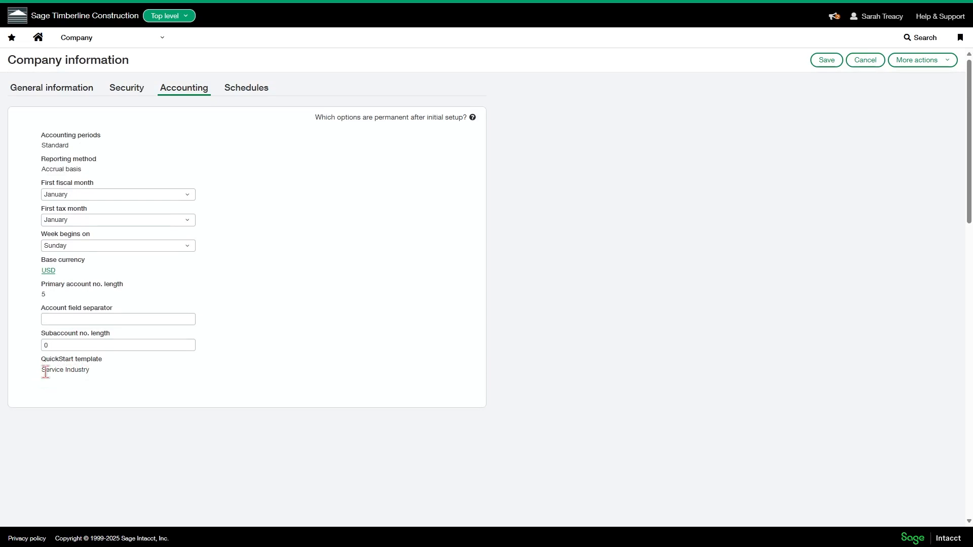
Review the company's week and holiday schedules and return to the general information settings.
{"action": "left_click", "coordinate": [241, 92]}
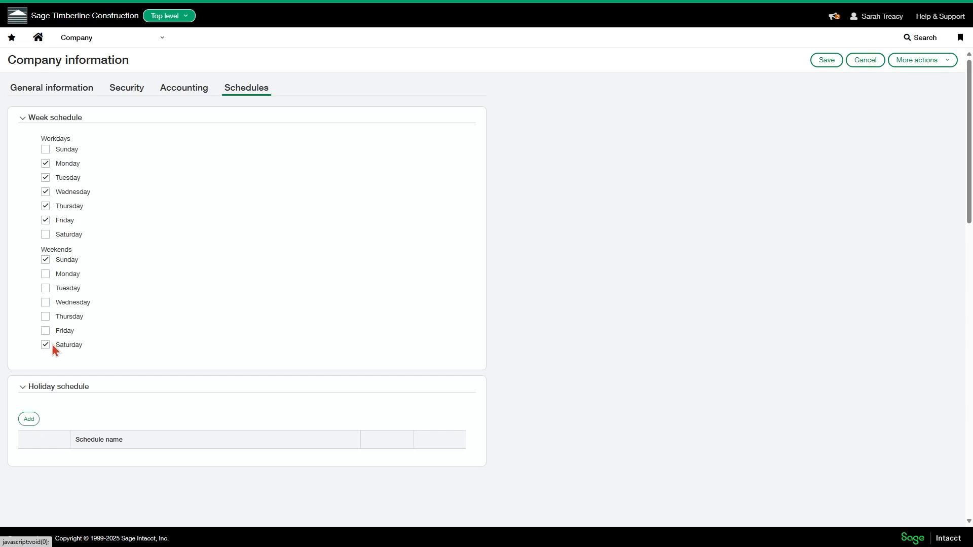
{"action": "left_click", "coordinate": [50, 96]}
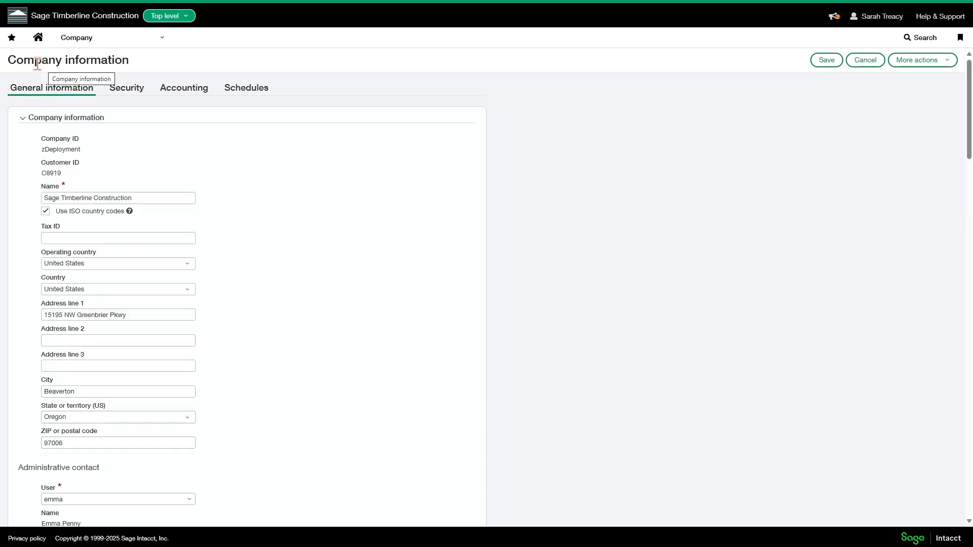